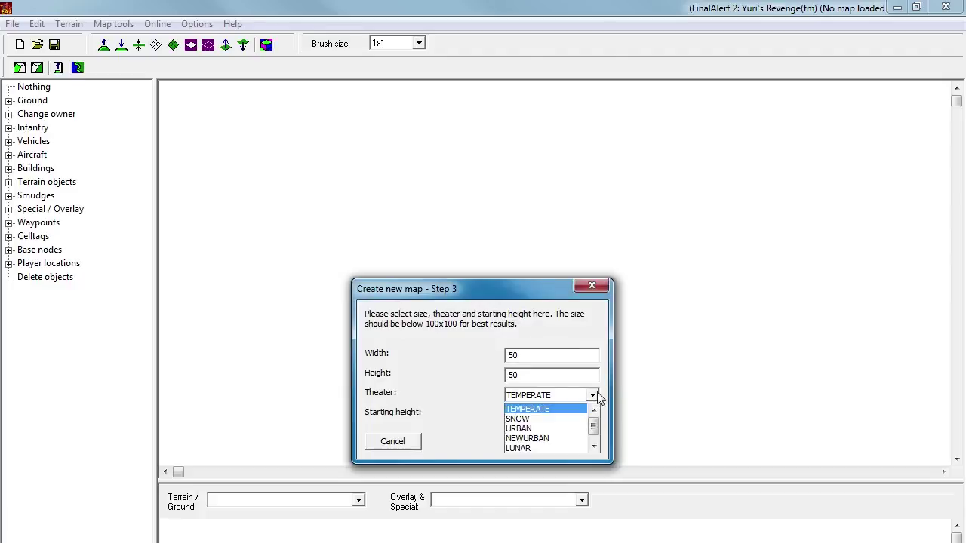
Choose the URBAN theater for the 50 by 50 map and create it.
left_click(559, 426)
left_click(570, 447)
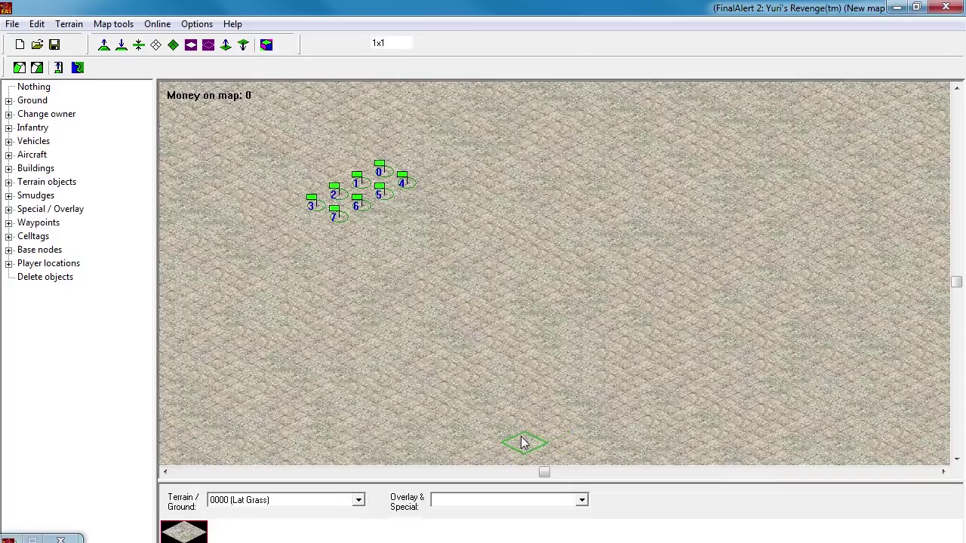
Delete waypoints 2 through 7 from the map, keeping only waypoints 0 and 1.
middle_click(484, 296)
middle_click(457, 280)
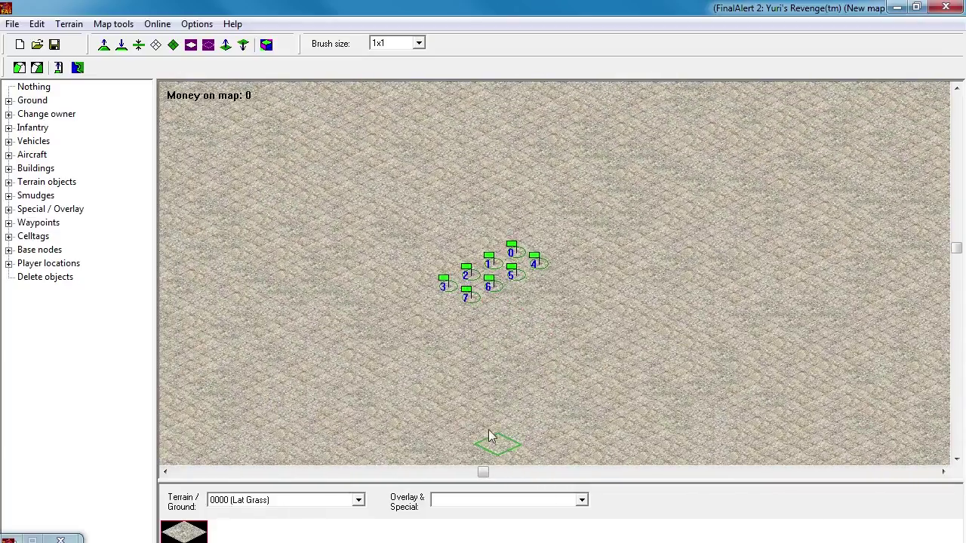
left_click(9, 224)
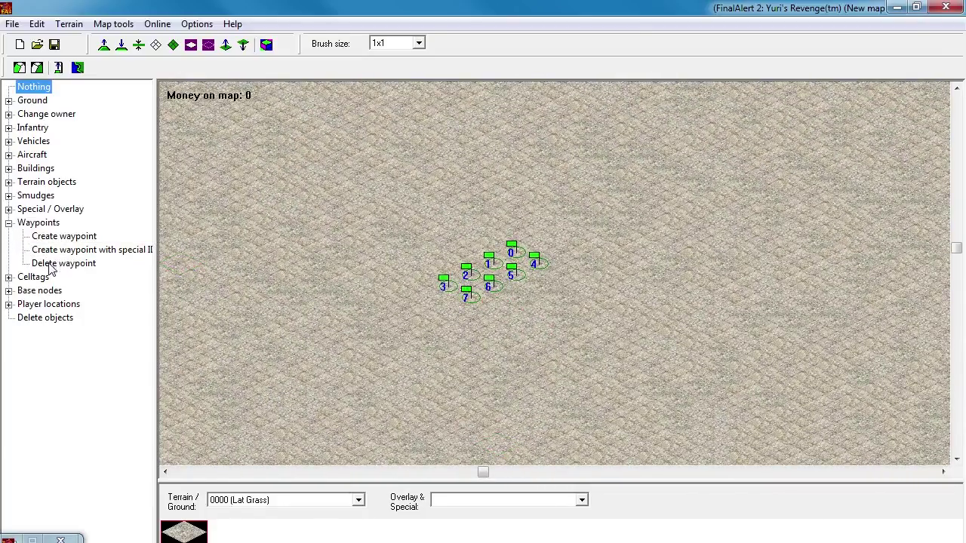
left_click(54, 263)
left_click(464, 300)
left_click(488, 285)
left_click(511, 275)
left_click(534, 263)
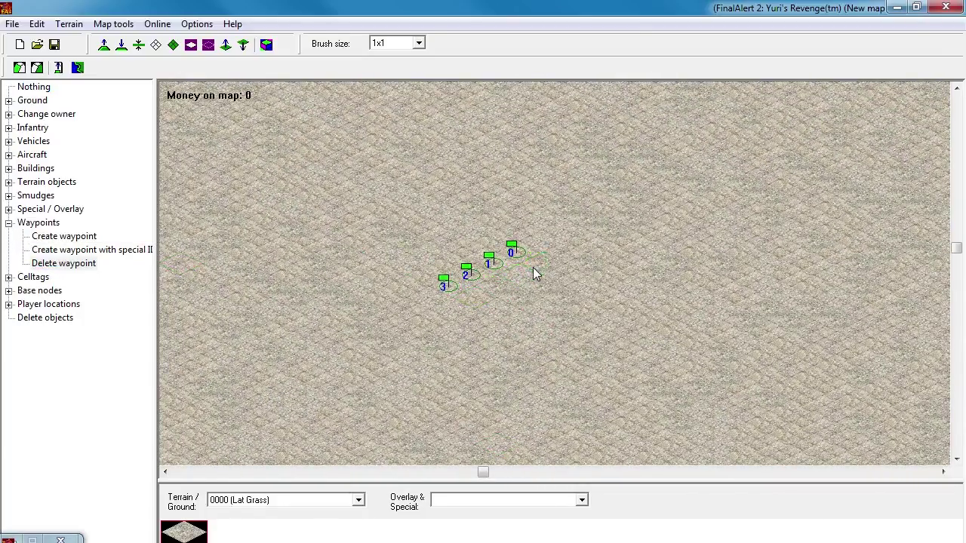
left_click(462, 284)
Move waypoint 0 toward the map's west edge and waypoint 1 toward its east edge.
left_click_drag(490, 275, 874, 272)
left_click_drag(522, 255, 205, 257)
mouse_move(498, 265)
middle_mouse_down()
mouse_move(401, 270)
mouse_move(509, 277)
middle_mouse_up()
left_click_drag(914, 240, 528, 273)
middle_click_drag(544, 258, 855, 265)
middle_click_drag(530, 282, 353, 290)
left_click_drag(354, 260, 649, 270)
mouse_move(565, 294)
middle_mouse_down()
mouse_move(631, 290)
mouse_move(581, 299)
middle_mouse_up()
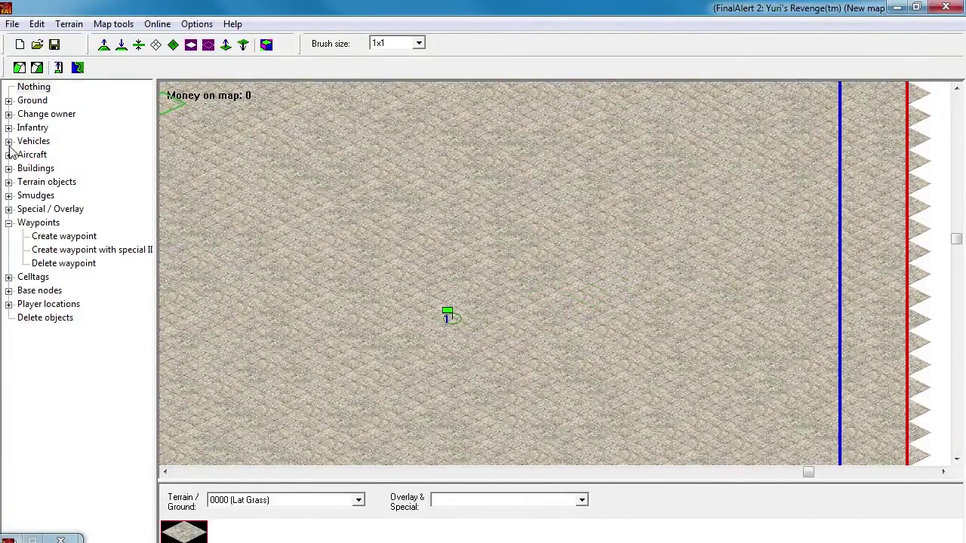
Paint a field of gems near waypoint 1 at the map's east edge with a 10x10 brush.
left_click(8, 223)
left_click(8, 209)
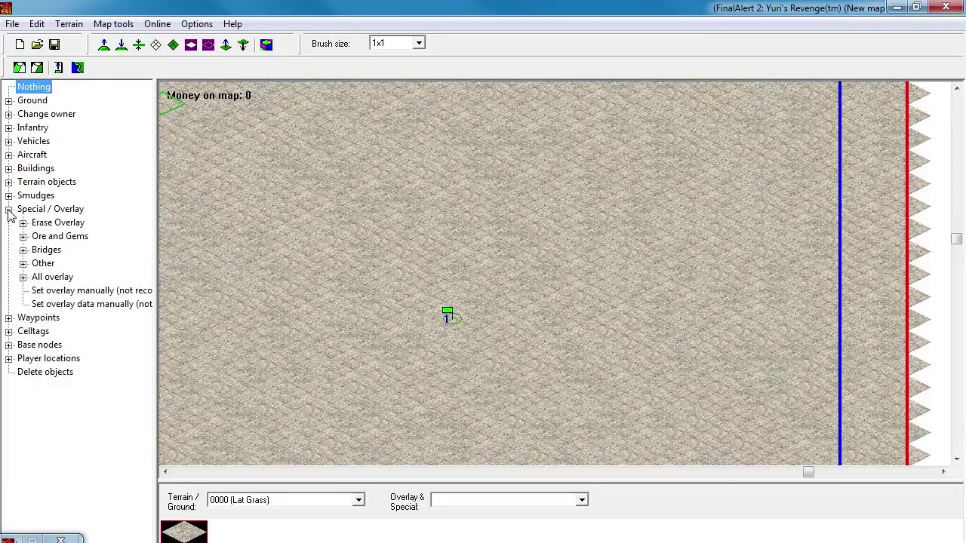
left_click(23, 237)
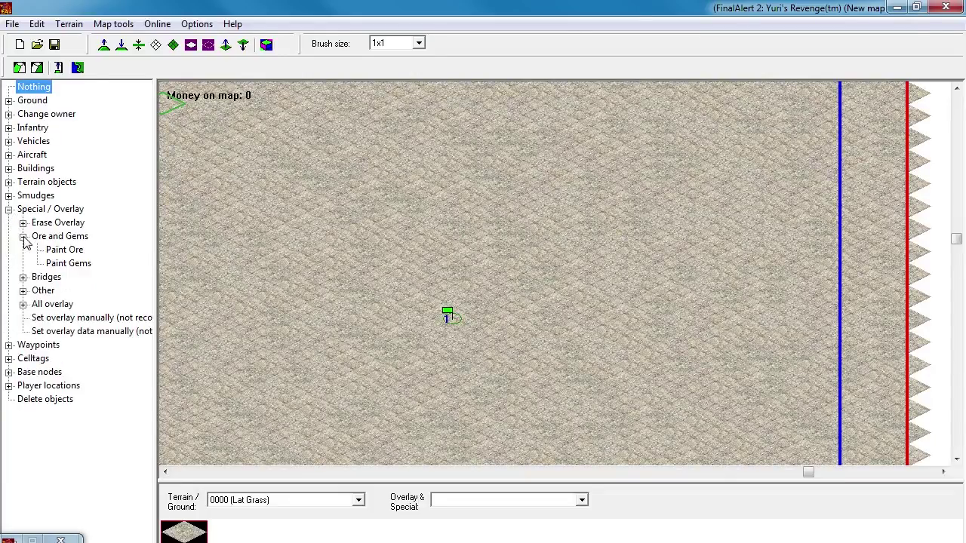
left_click(69, 263)
left_click(407, 43)
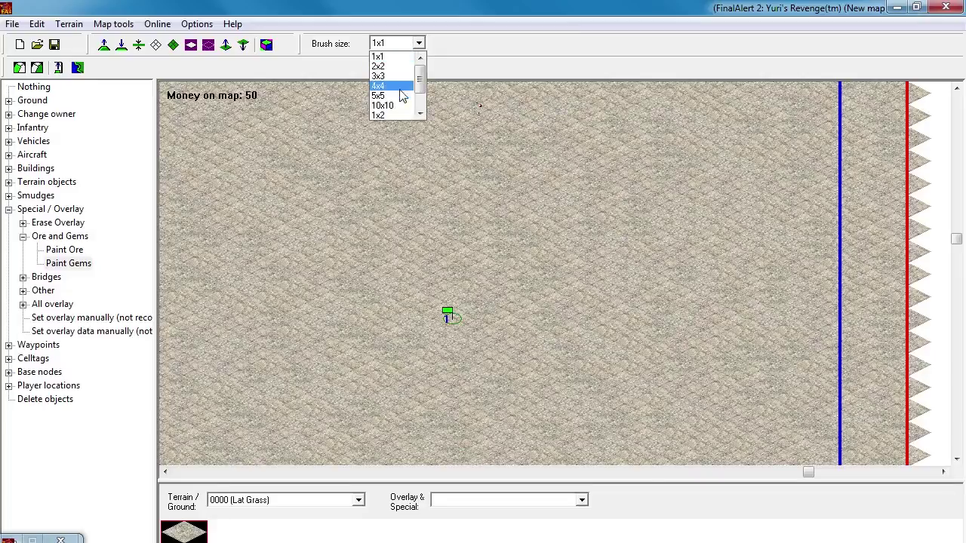
left_click(386, 103)
mouse_move(690, 226)
middle_mouse_down()
mouse_move(707, 201)
mouse_move(777, 166)
middle_mouse_up()
left_click(778, 163)
mouse_move(660, 181)
left_mouse_down()
mouse_move(718, 162)
mouse_move(635, 159)
mouse_move(729, 181)
left_mouse_up()
Paint a matching gem field at the map's west edge, northwest of waypoint 0.
middle_click_drag(728, 181, 726, 136)
middle_click_drag(717, 220, 516, 203)
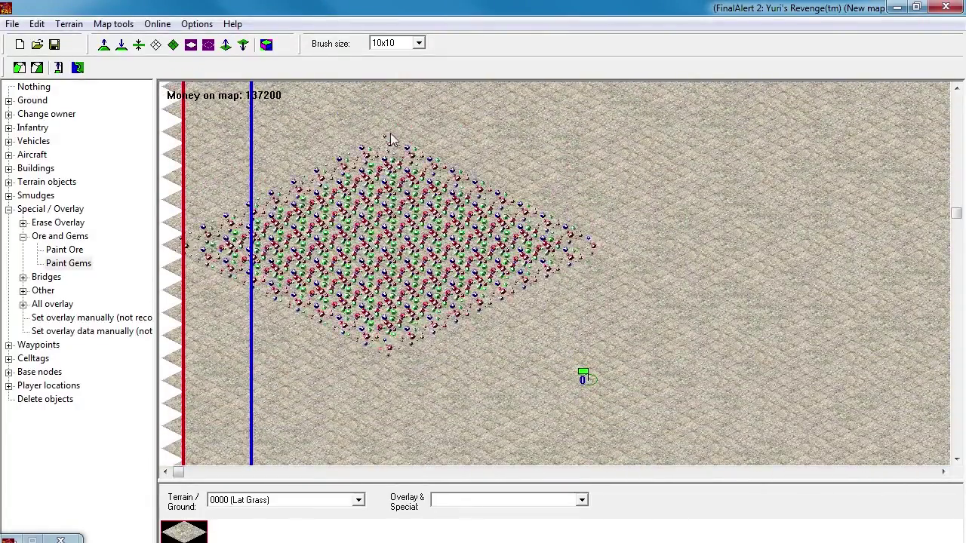
left_click_drag(377, 110, 483, 113)
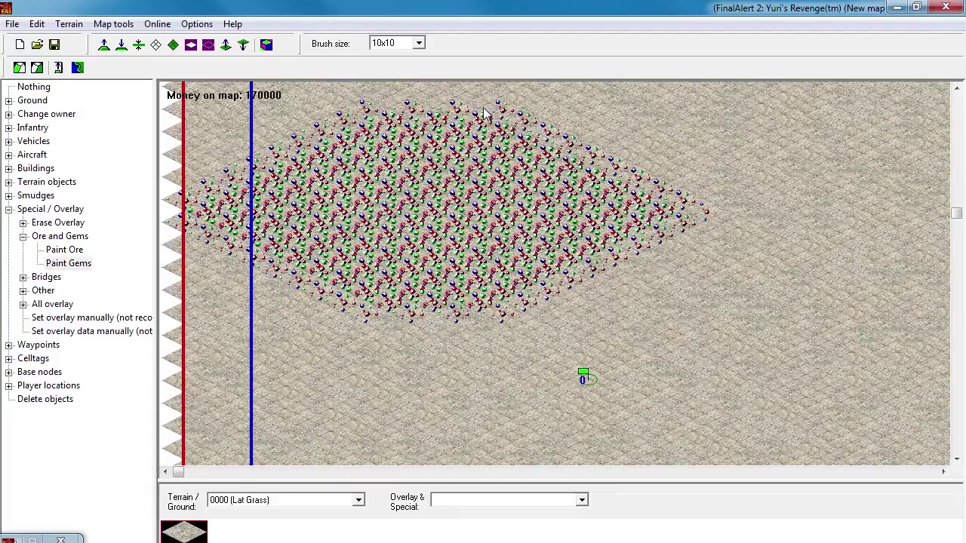
right_click(487, 113)
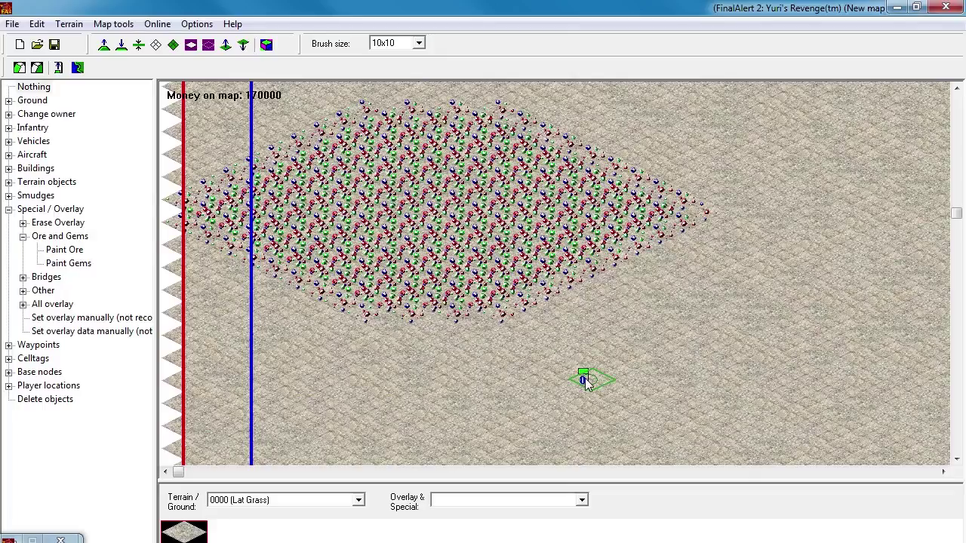
Create a waypoint with special ID 10 on the open ground northeast of waypoint 0.
right_click_drag(602, 302, 470, 264)
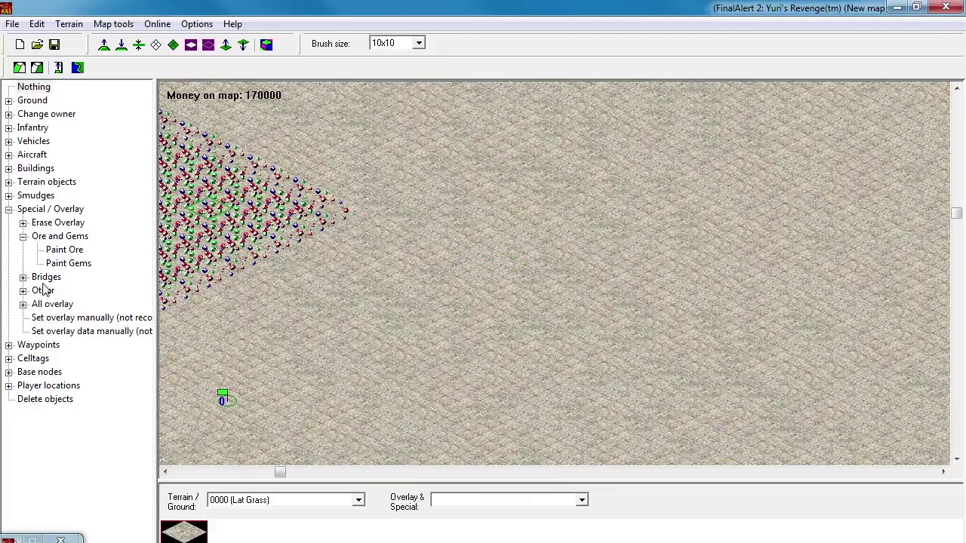
left_click(9, 209)
left_click(9, 223)
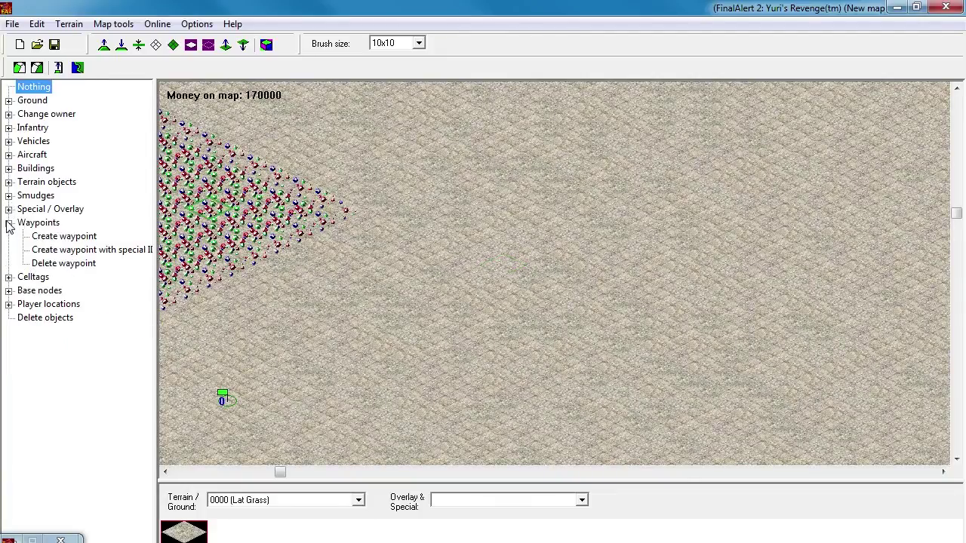
left_click(74, 249)
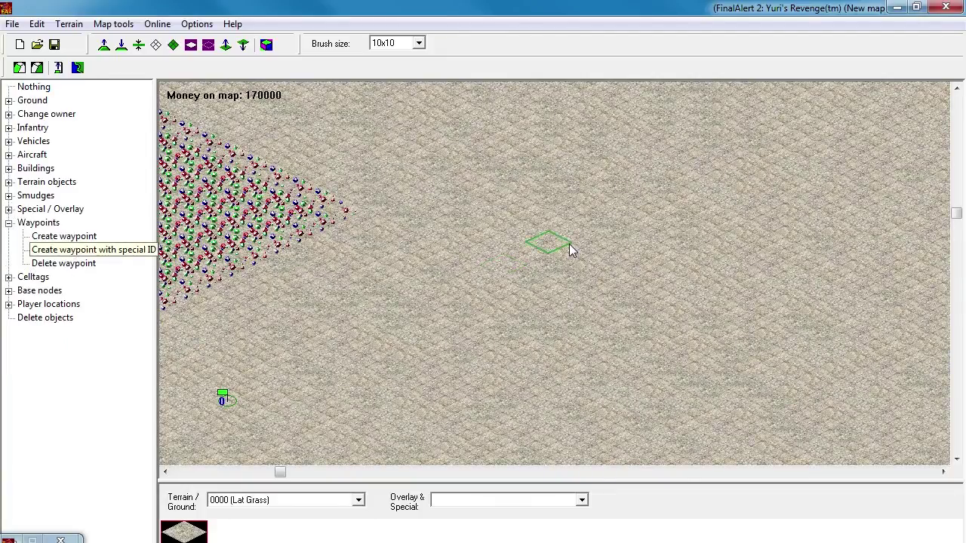
left_click(531, 245)
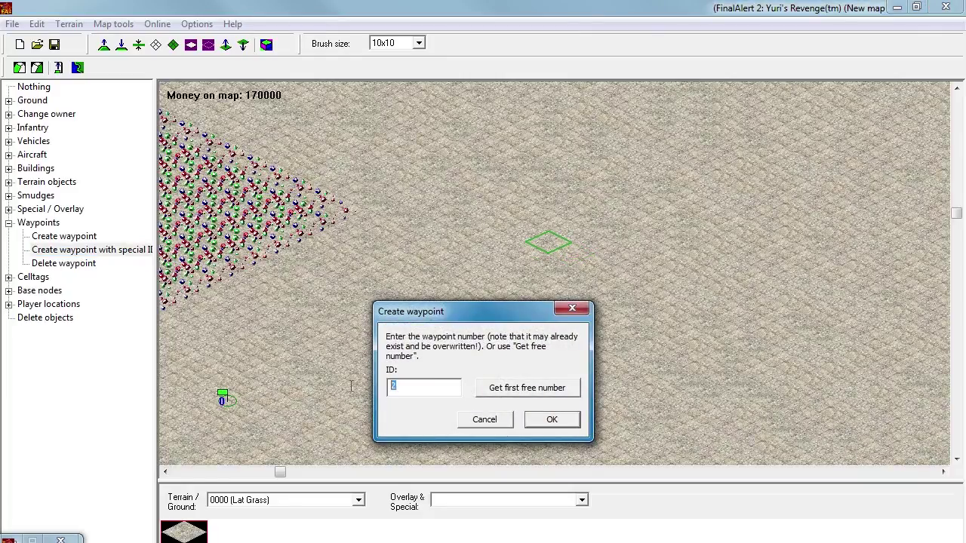
type("10")
left_click(551, 420)
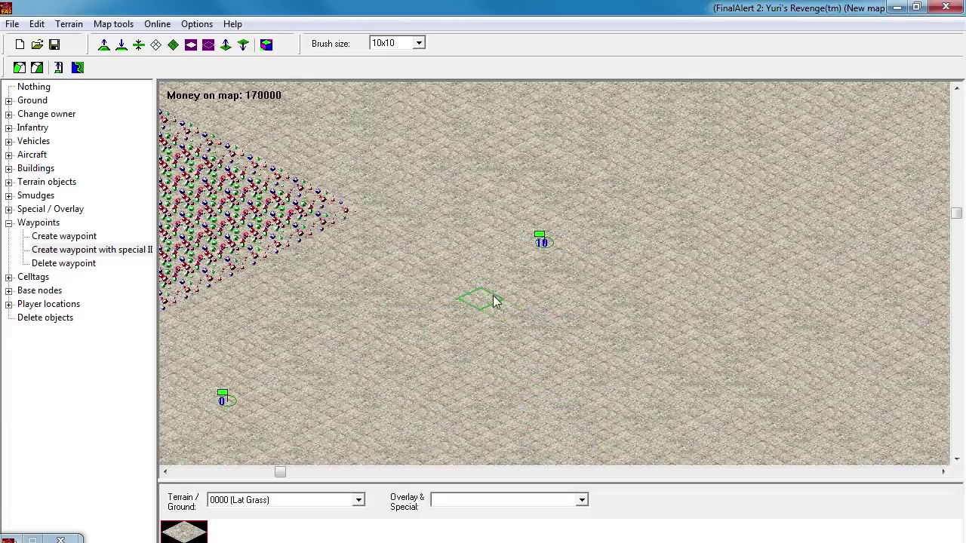
Create a waypoint with special ID 11 on the open ground southeast of waypoint 0.
middle_click_drag(504, 260, 503, 319)
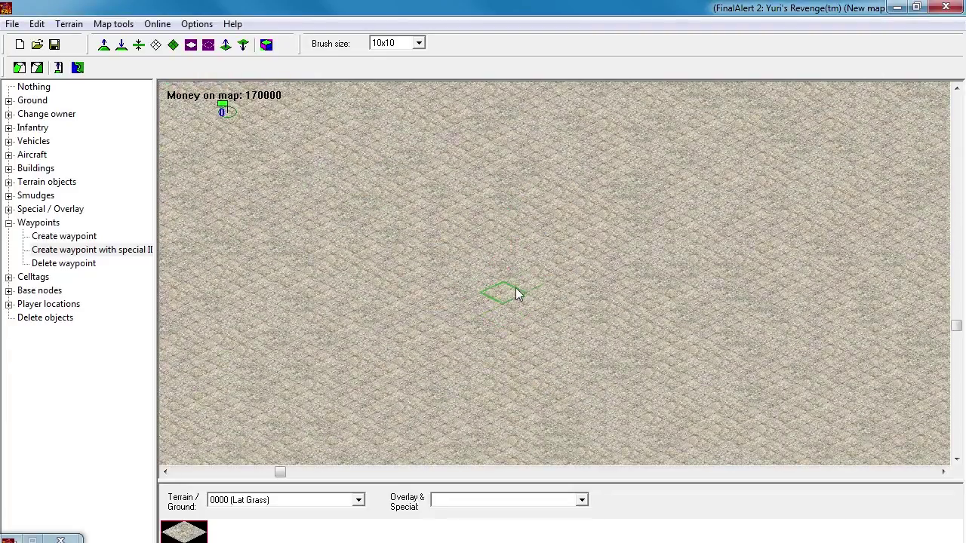
left_click(526, 288)
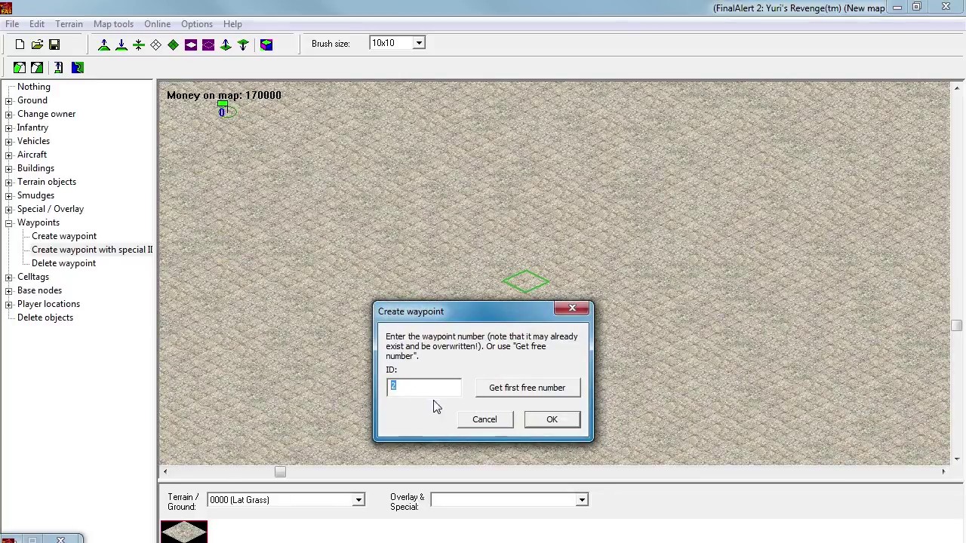
type("11")
left_click(563, 420)
Create a waypoint with special ID 12 in the eastern half of the map, across from waypoint 10.
middle_click_drag(632, 376, 615, 307)
left_click(662, 209)
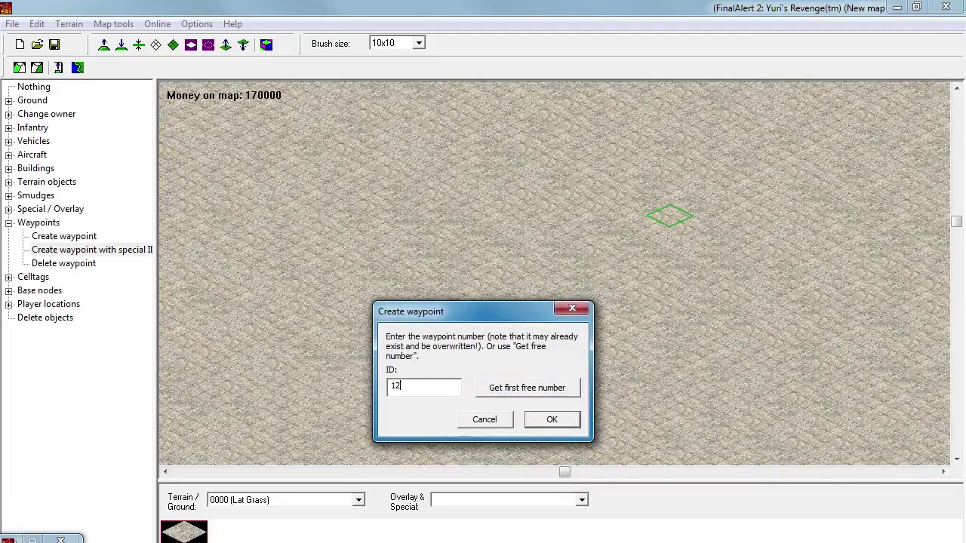
left_click(552, 420)
Create a waypoint with special ID 13 south of waypoint 12.
middle_click_drag(652, 295, 665, 353)
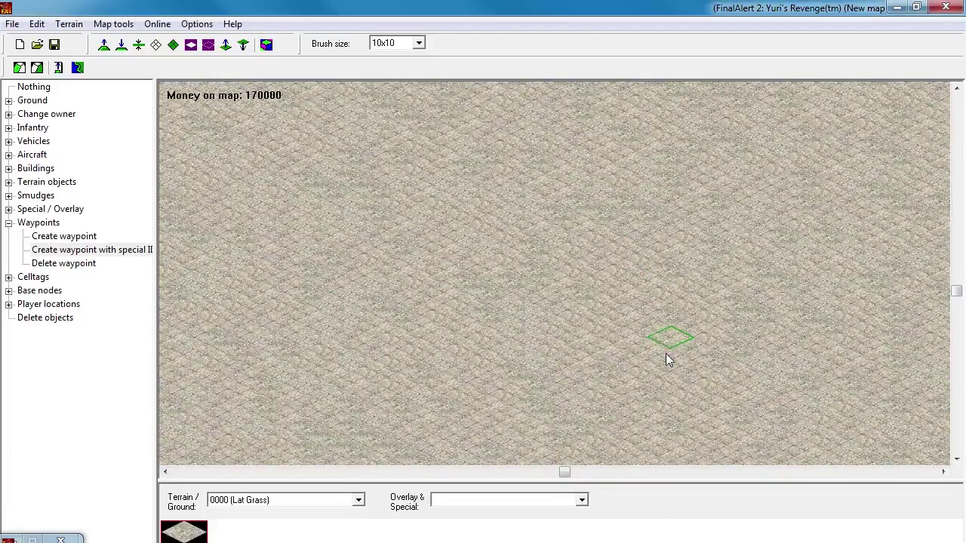
left_click(664, 348)
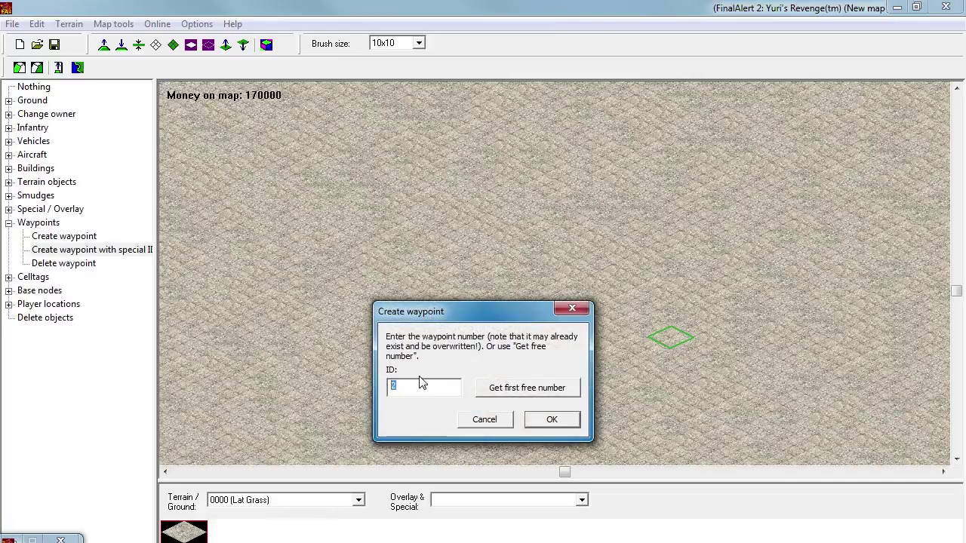
type("13")
left_click(552, 420)
Open the task force settings and add a new task force named Tanks.
middle_click_drag(609, 312, 521, 351)
scroll(498, 352, "up", 1)
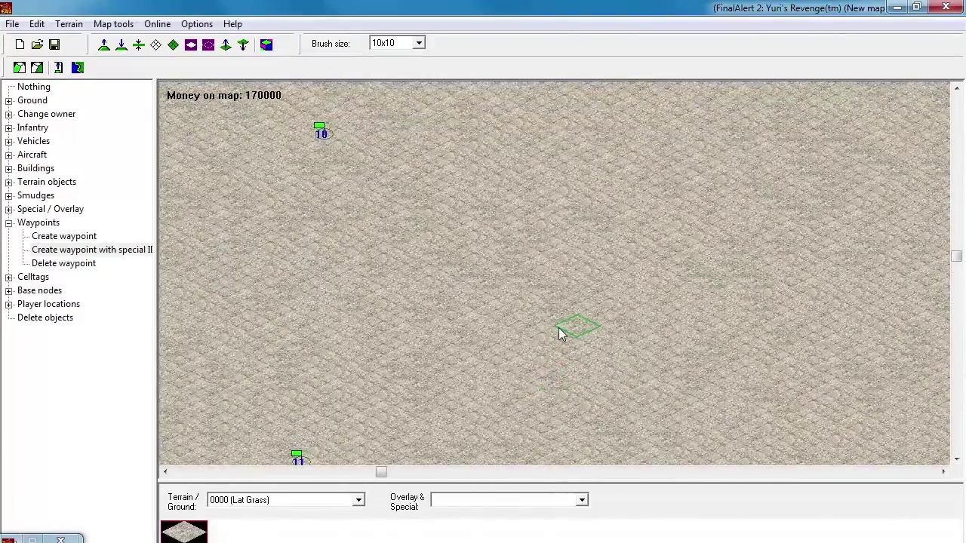
left_click(36, 24)
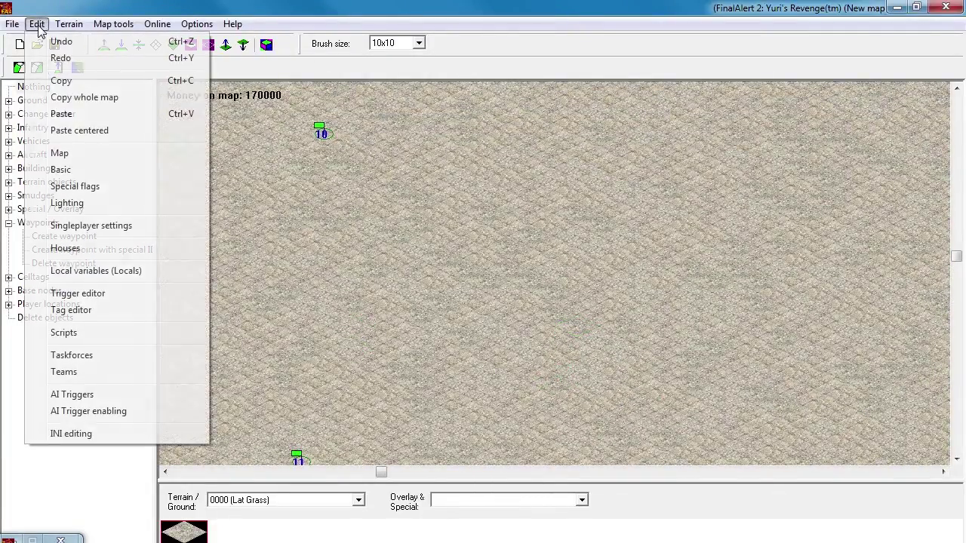
left_click(89, 352)
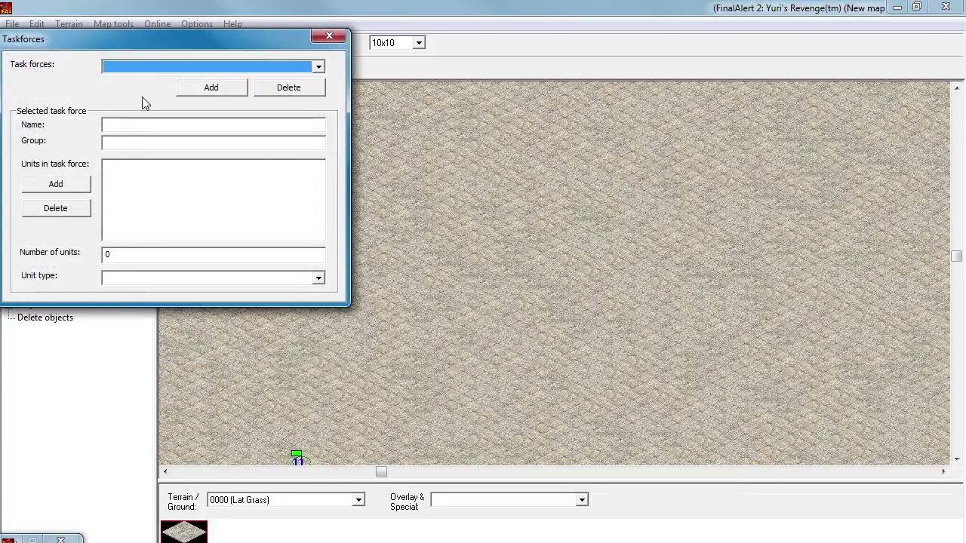
left_click_drag(194, 54, 623, 78)
left_click(642, 124)
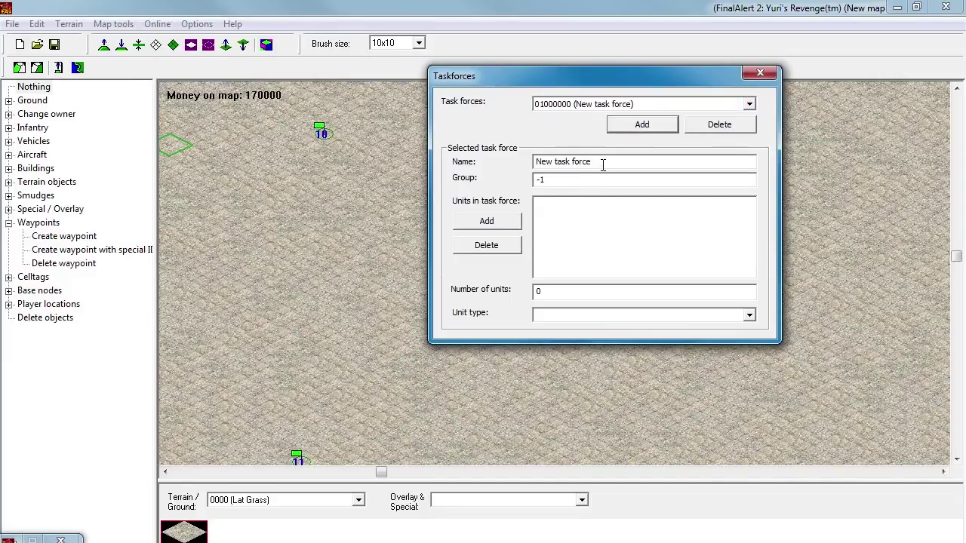
left_click_drag(599, 161, 536, 163)
type("Tanks")
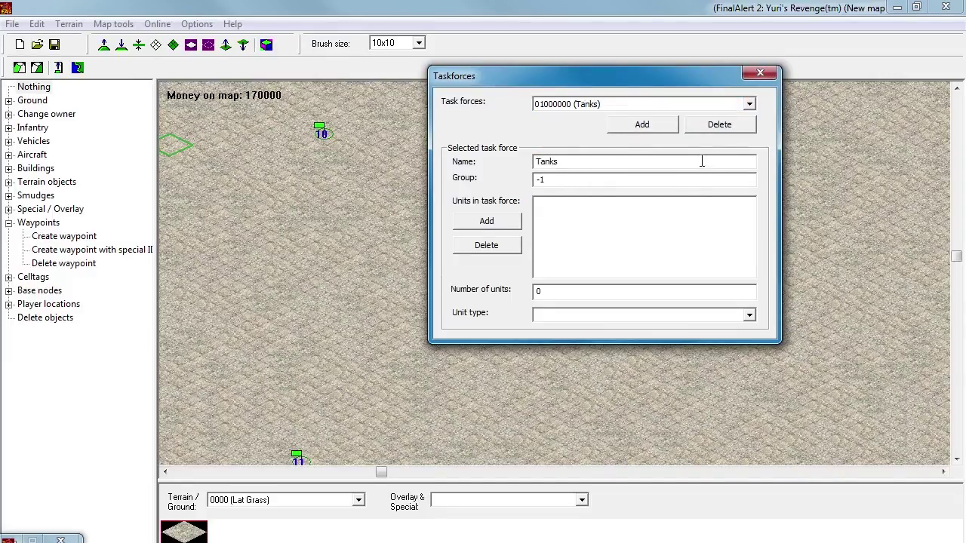
Add a unit entry of 5 HTNK (Rhino Heavy Tank) to the Tanks task force.
left_click(490, 225)
left_click(582, 291)
left_click(568, 314)
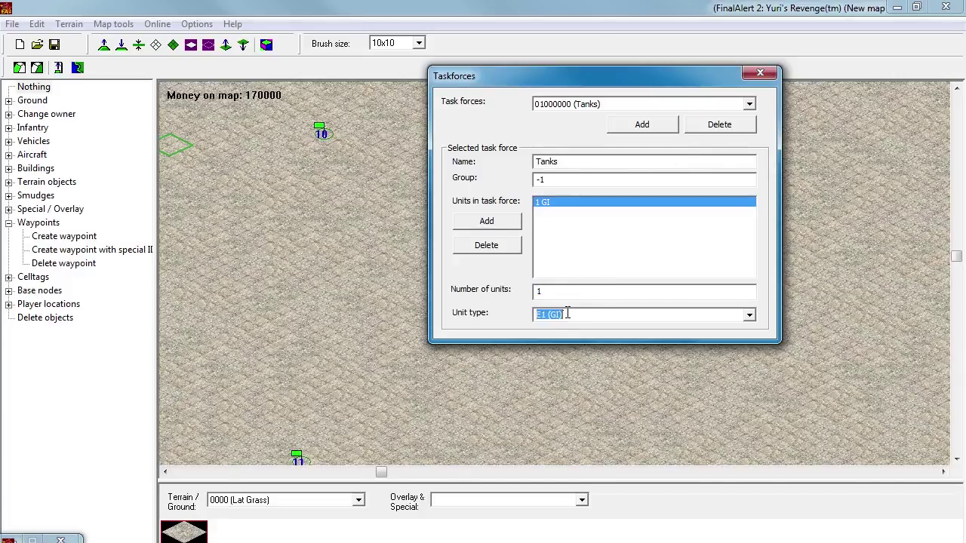
type("H")
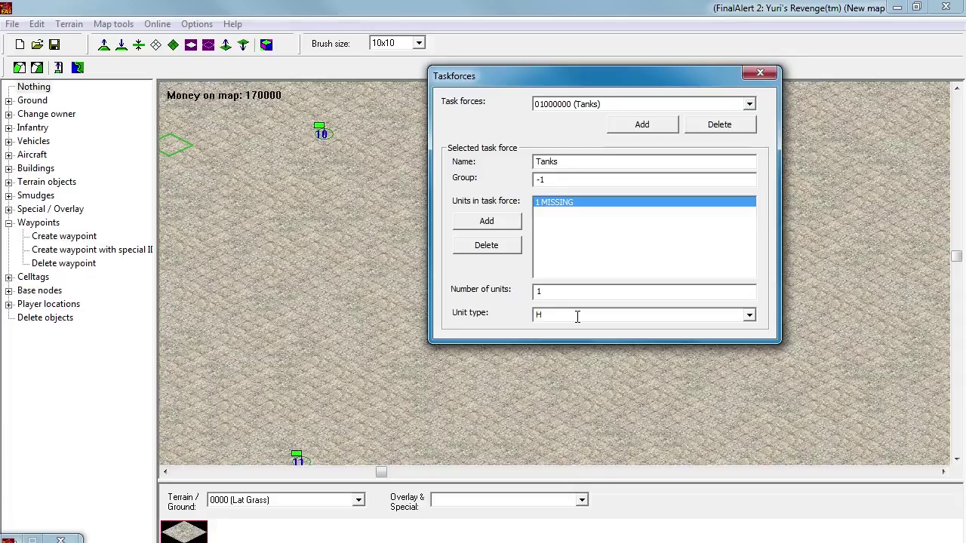
left_click(749, 316)
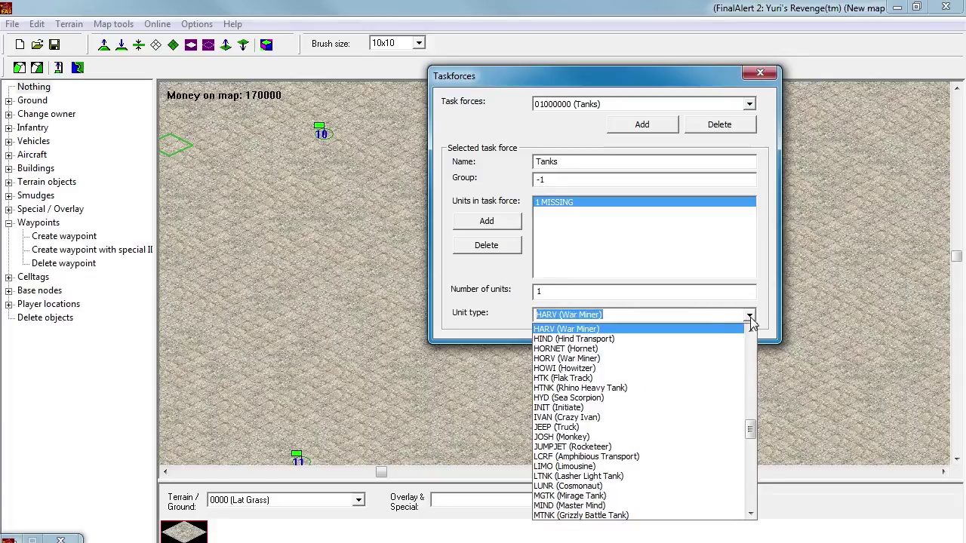
left_click(698, 389)
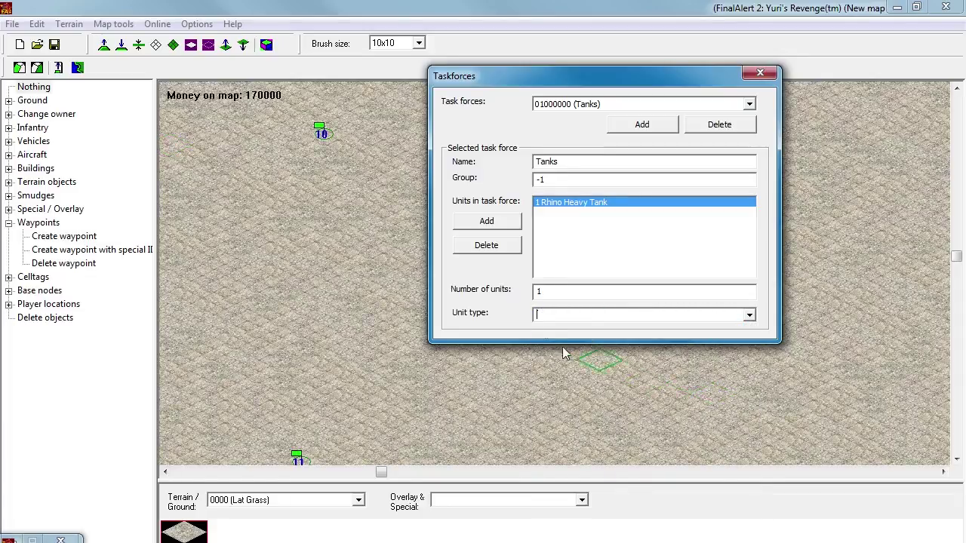
double_click(553, 294)
type("5")
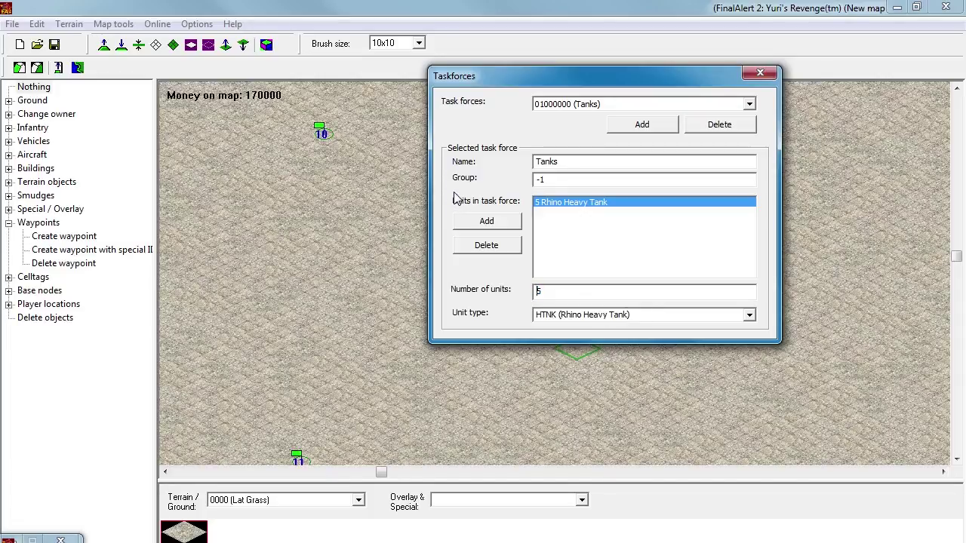
Add a second task force named Infantry and give it a unit entry of 11 GI.
left_click(642, 124)
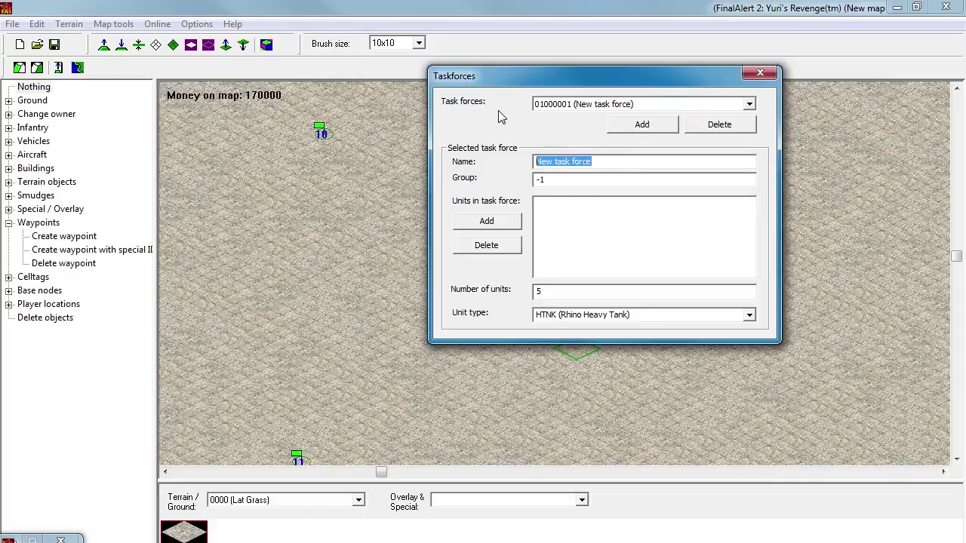
type("In")
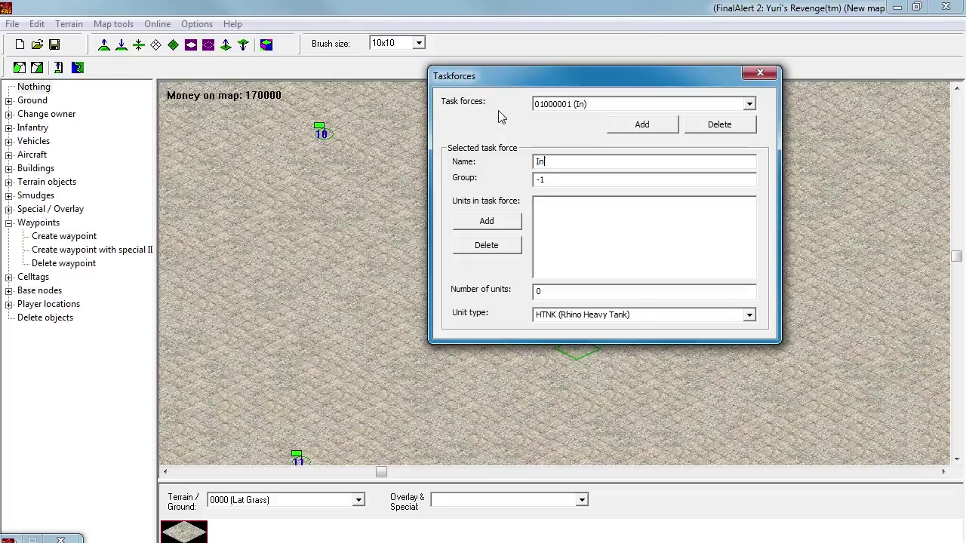
type("fantry")
left_click(513, 226)
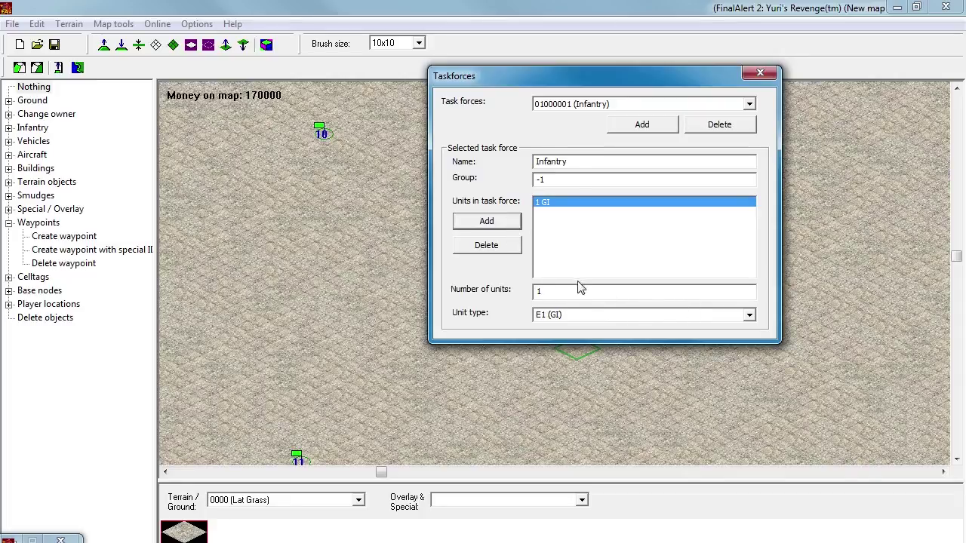
left_click(569, 291)
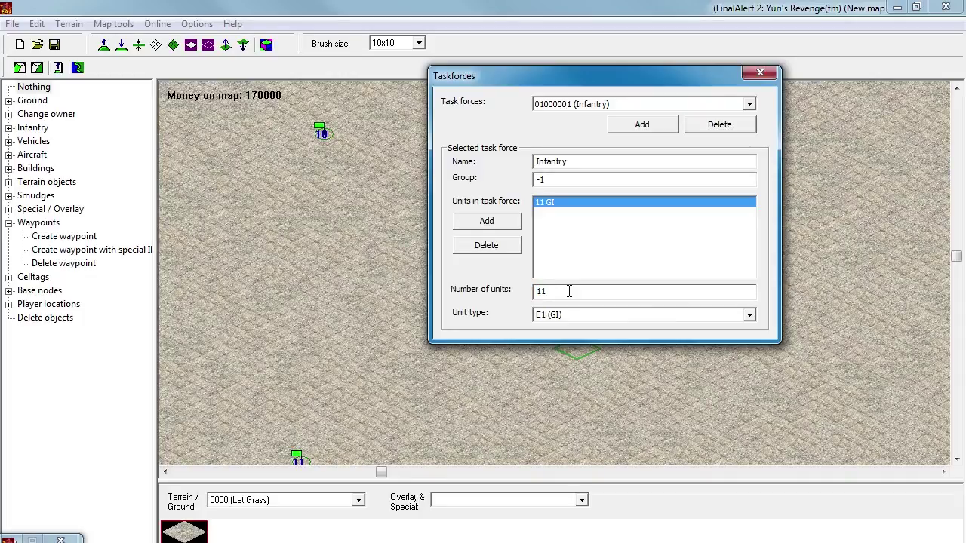
Open the script settings beside the task force settings and add a script named Attack_Tanks.
left_click_drag(520, 82, 687, 57)
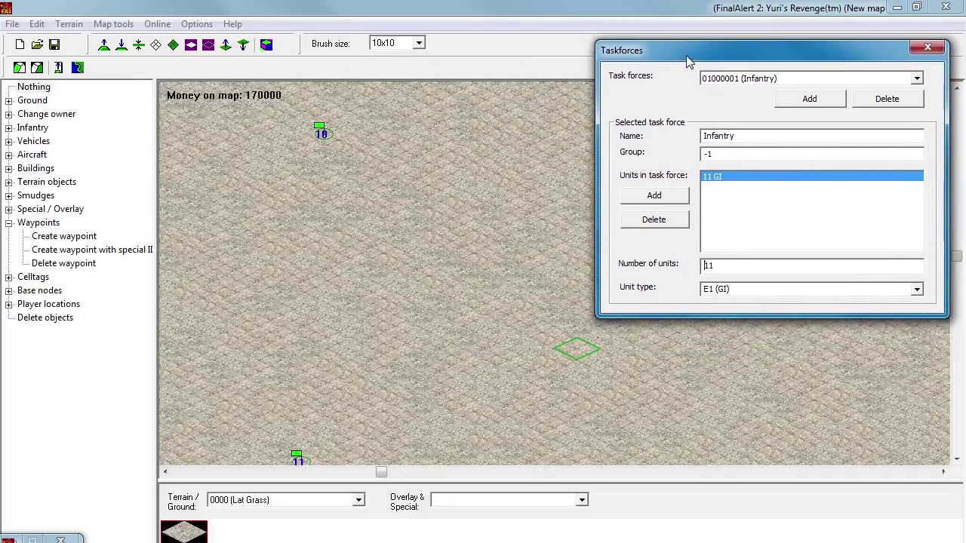
left_click(37, 24)
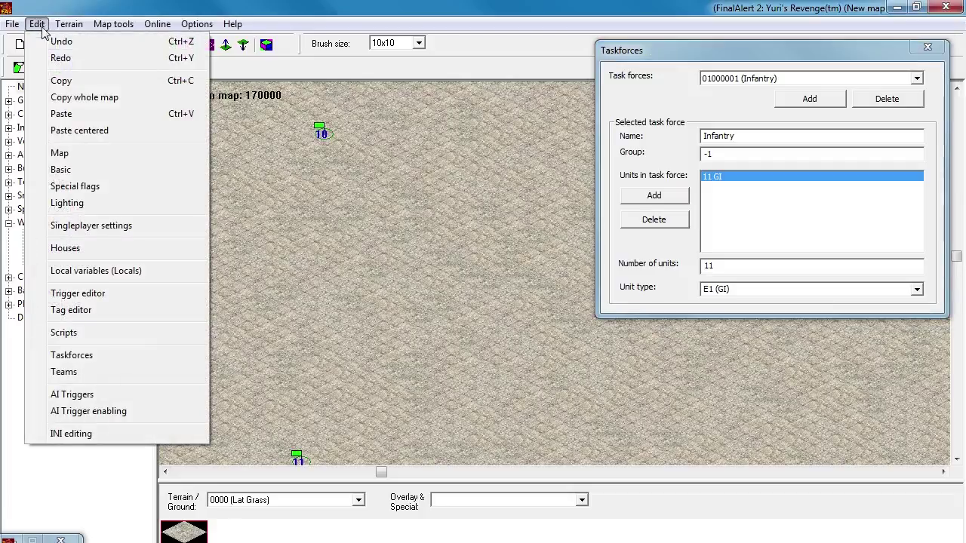
left_click(82, 334)
left_click_drag(236, 47, 387, 56)
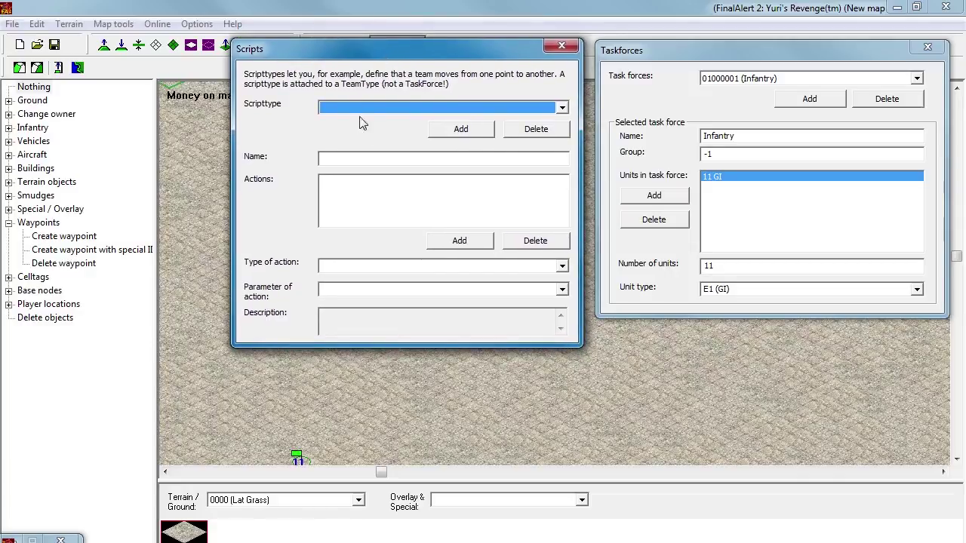
left_click(442, 124)
left_click_drag(394, 160, 290, 158)
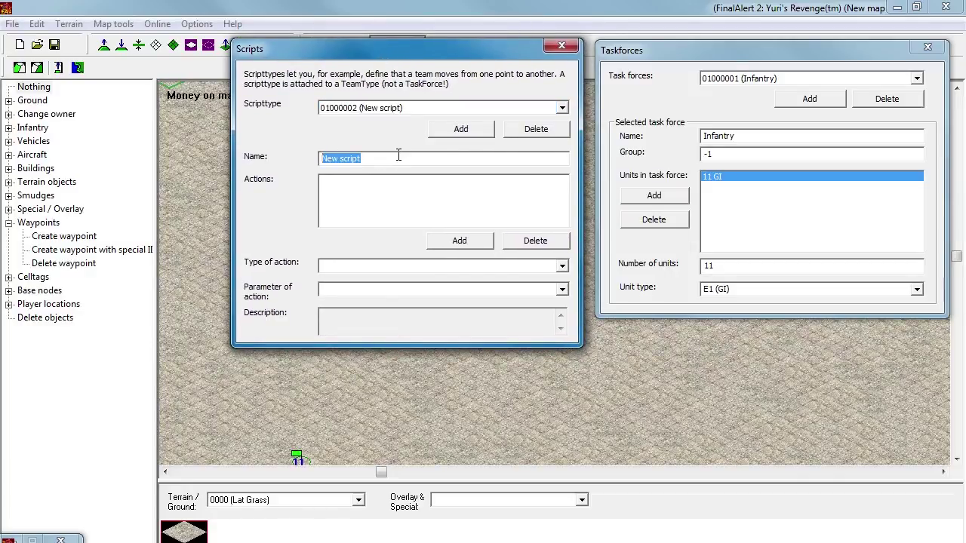
type("At")
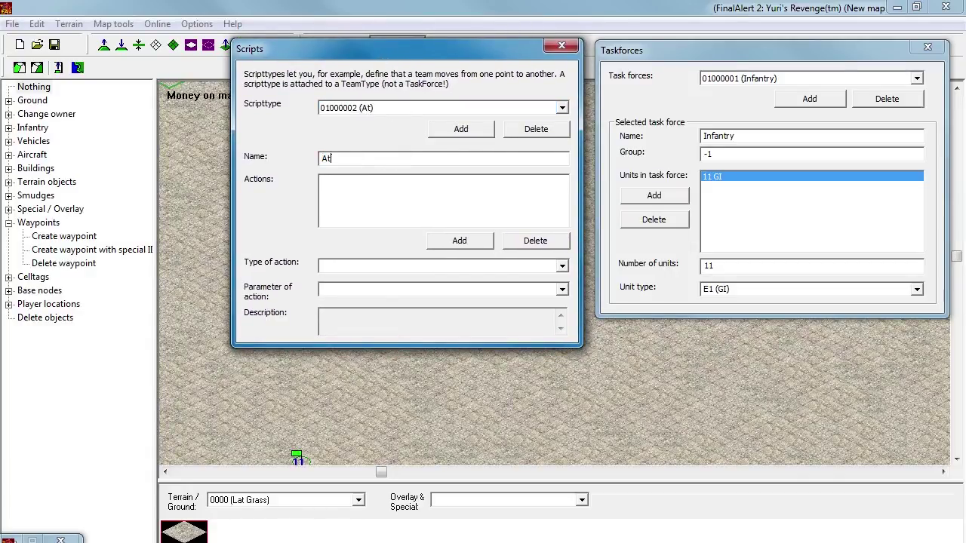
type("tack_Tanks")
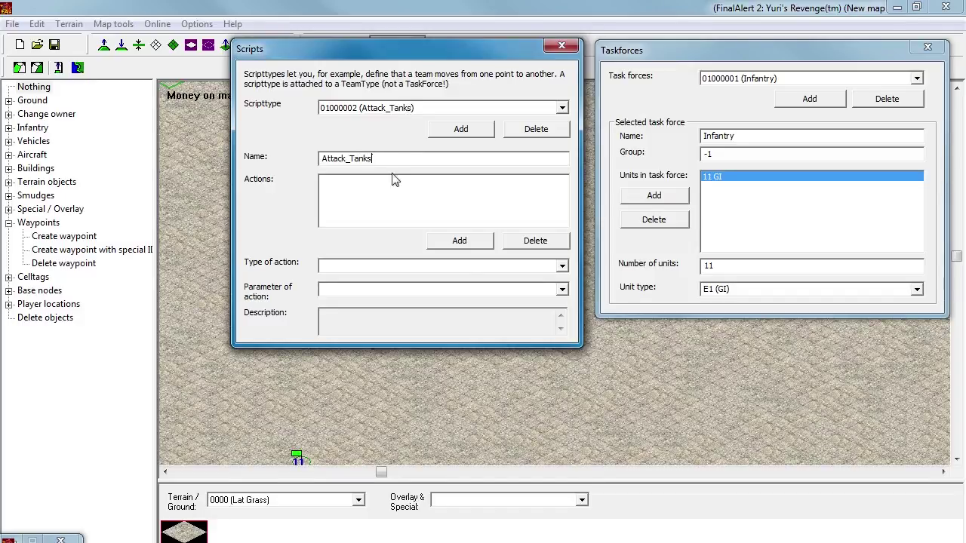
Add an Attack action to the Attack_Tanks script with 5 - Vehicles as its target.
left_click(460, 240)
left_click(562, 291)
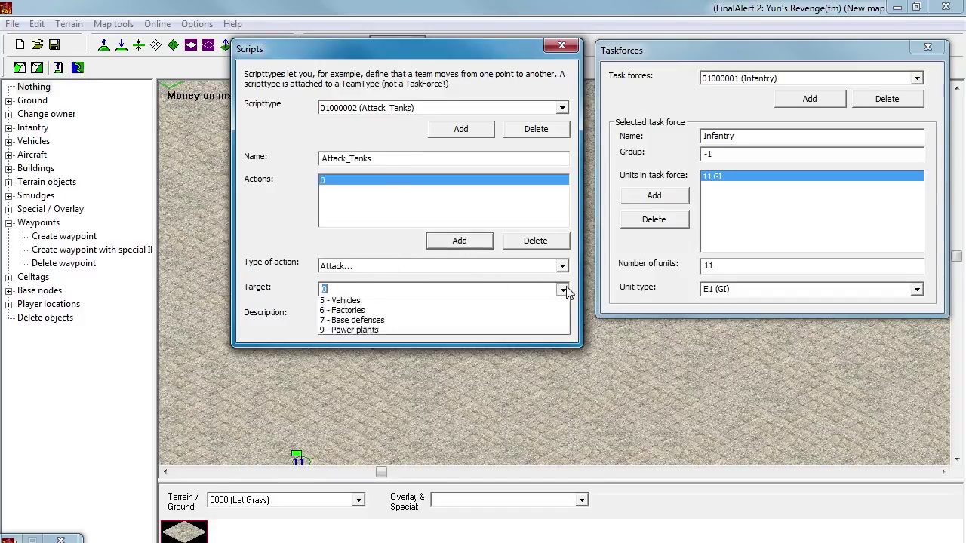
left_click(356, 334)
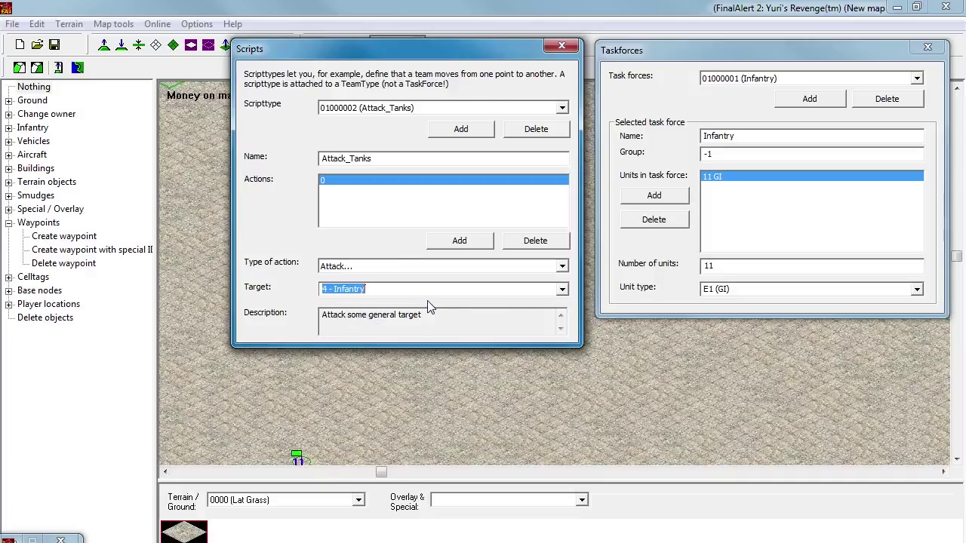
left_click(561, 291)
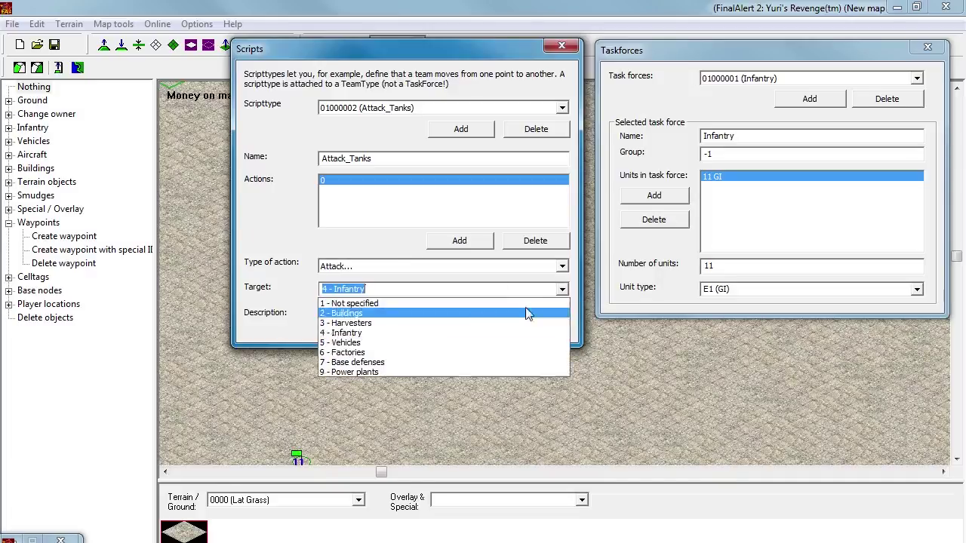
left_click(344, 344)
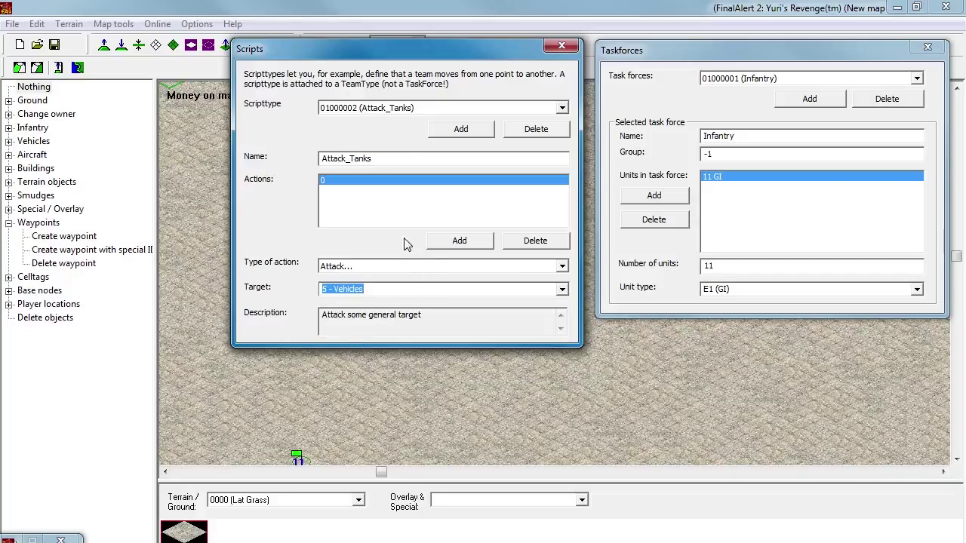
Add a second script and name it Attack_Infantry, reusing the copied name of the first script.
left_click_drag(385, 159, 300, 157)
key("ctrl+c")
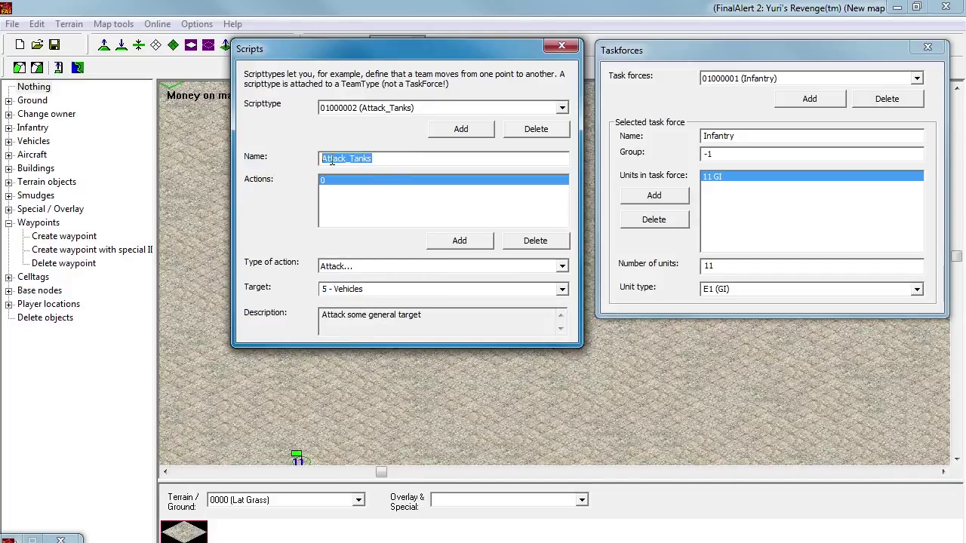
left_click(468, 134)
left_click(415, 110)
left_click(377, 132)
left_click_drag(377, 160, 292, 163)
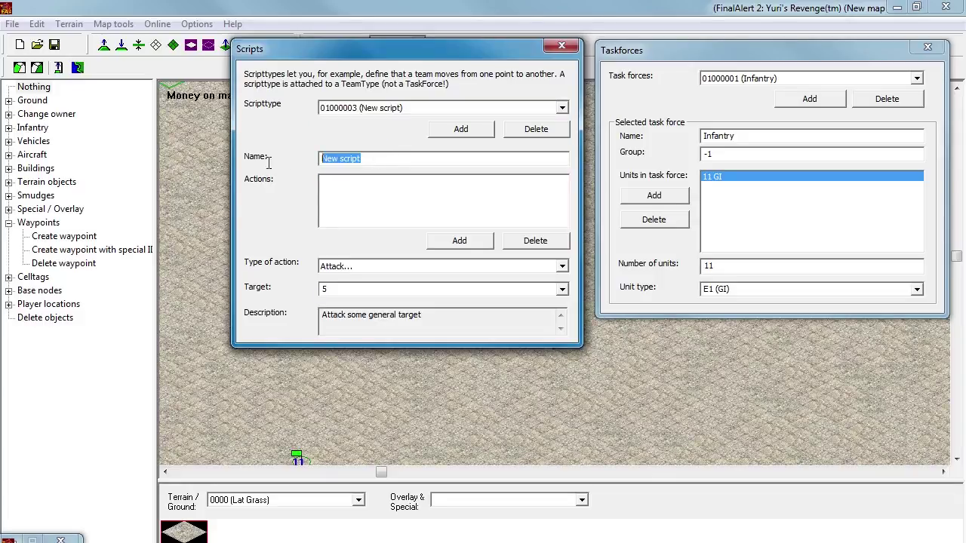
key("ctrl+v")
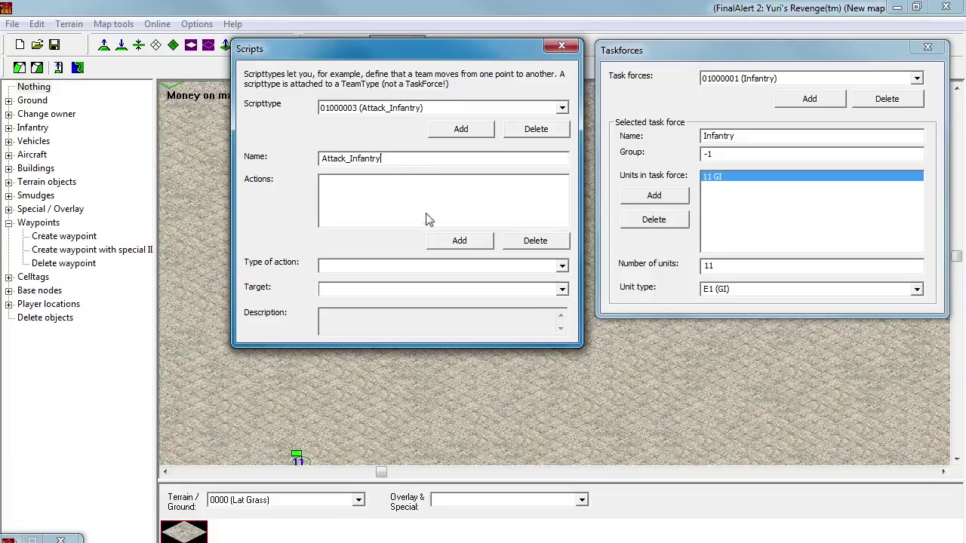
Add an Attack action to the Attack_Infantry script with 4 - Infantry as its target.
left_click(445, 240)
left_click(566, 294)
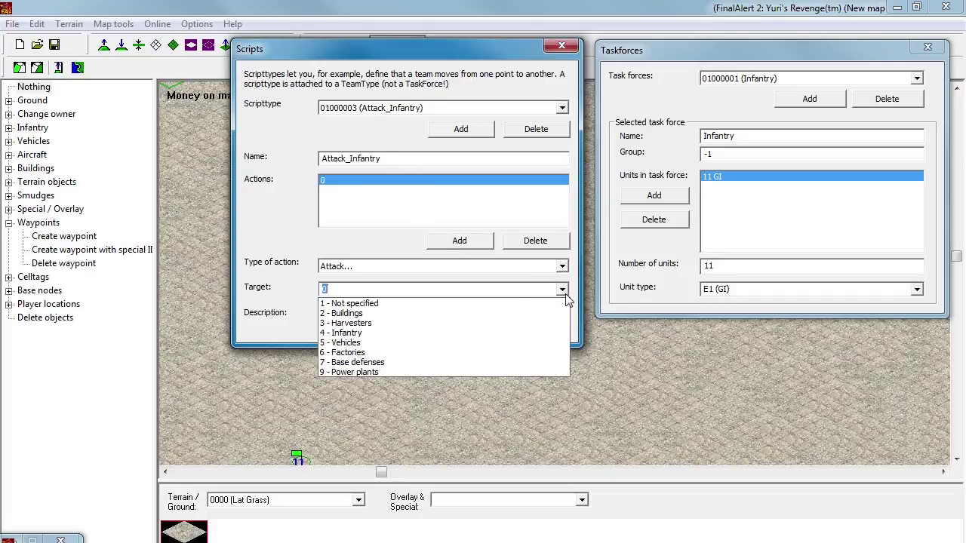
left_click(332, 334)
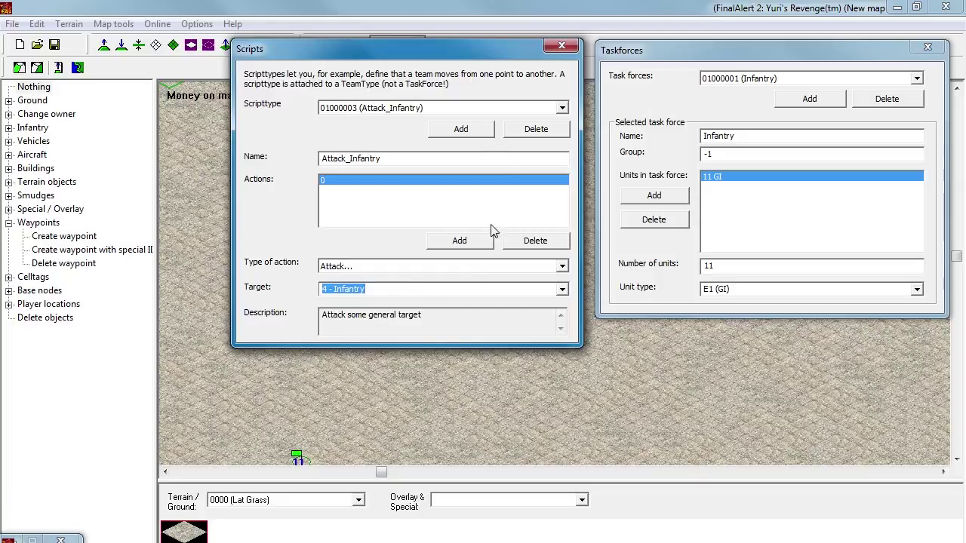
Open the team settings and create a new team type named Tanks_Team_A.
left_click(25, 35)
left_click(35, 24)
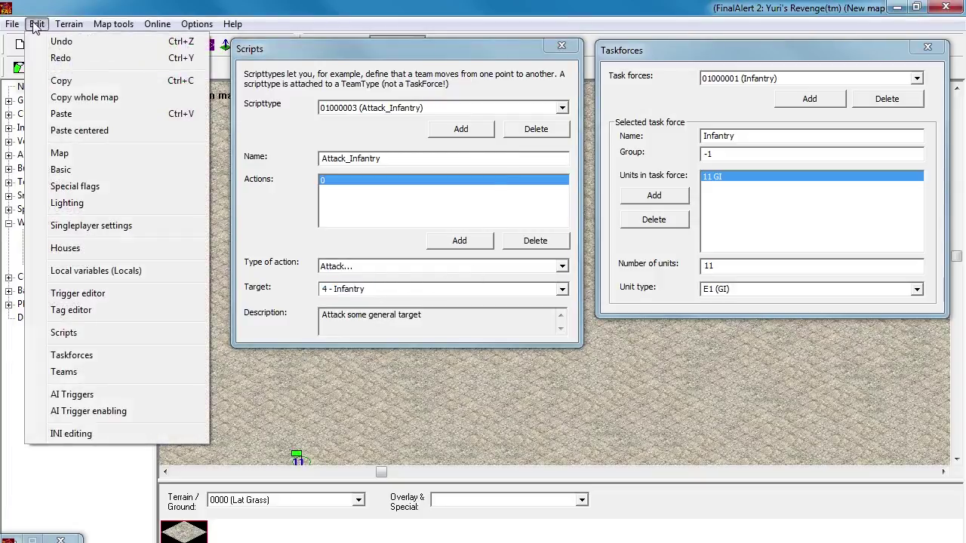
left_click(64, 372)
left_click_drag(156, 38, 316, 142)
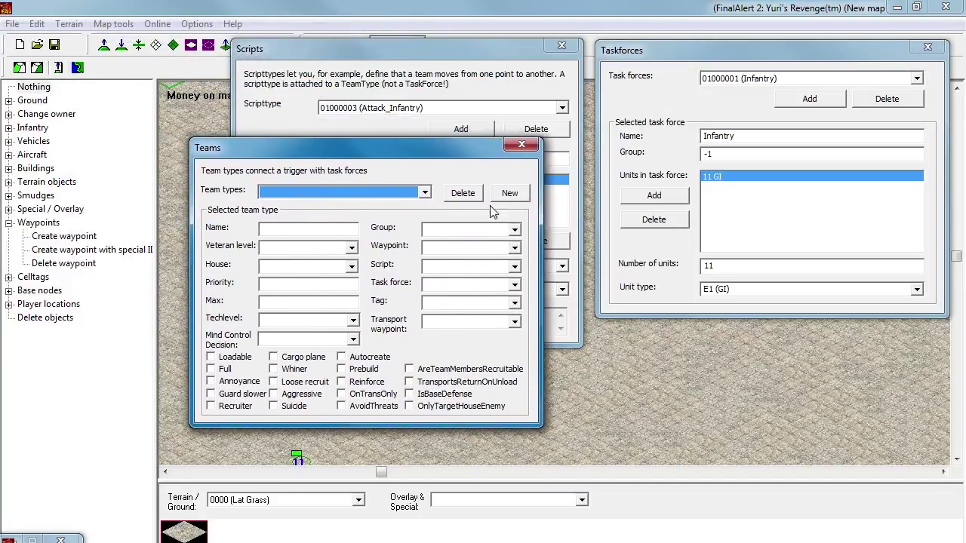
left_click(517, 197)
left_click_drag(341, 239, 264, 239)
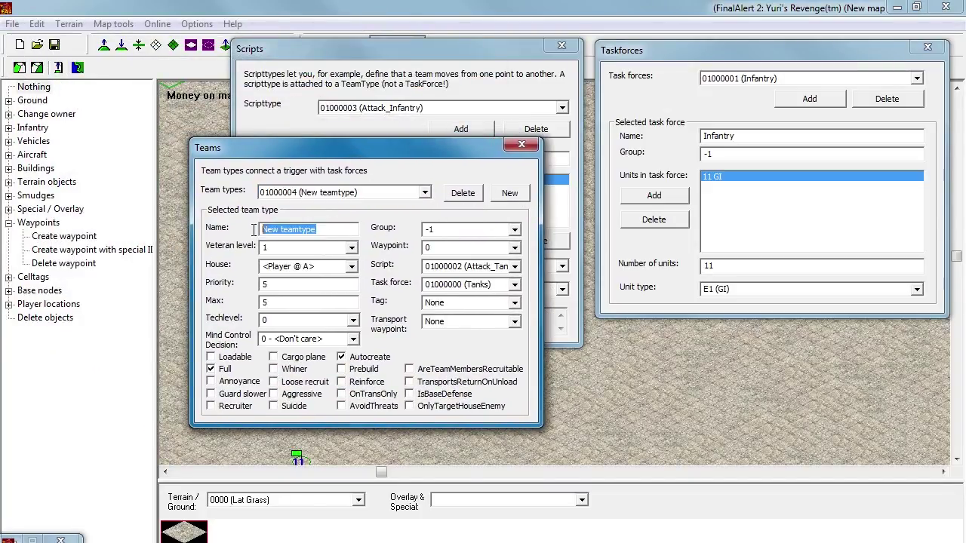
type("T")
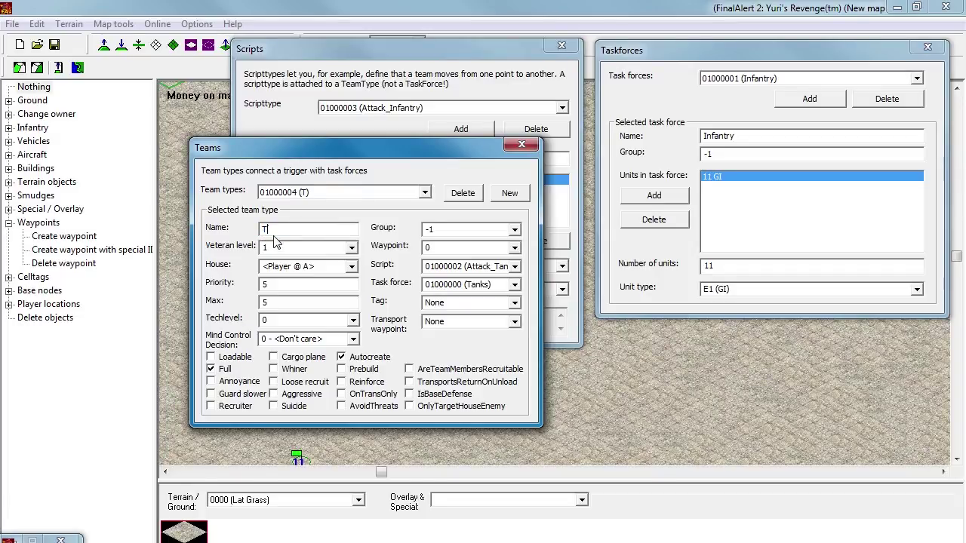
type("anks_Team_A")
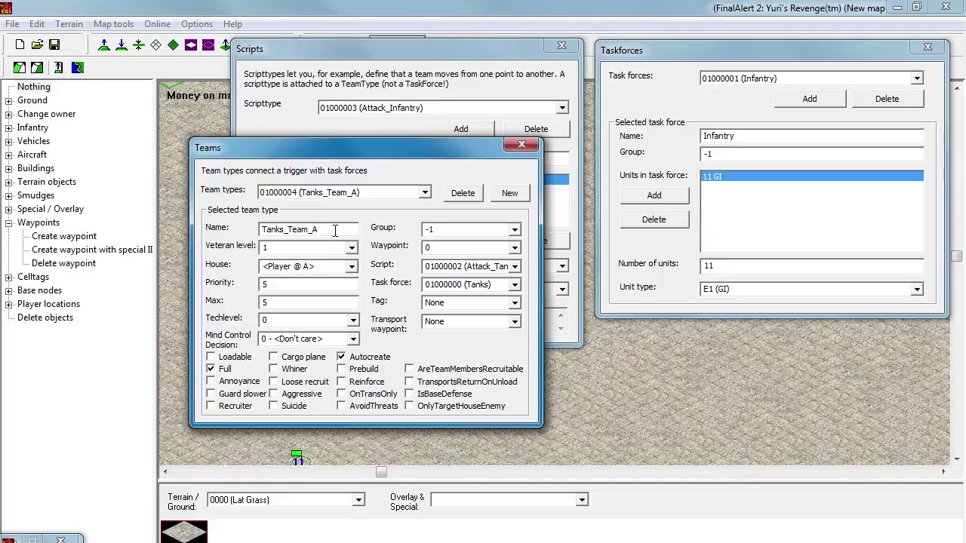
Create a second team type named Tanks_Team_B and set its house to <Player @ B>.
left_click_drag(347, 229, 213, 198)
key("ctrl+c")
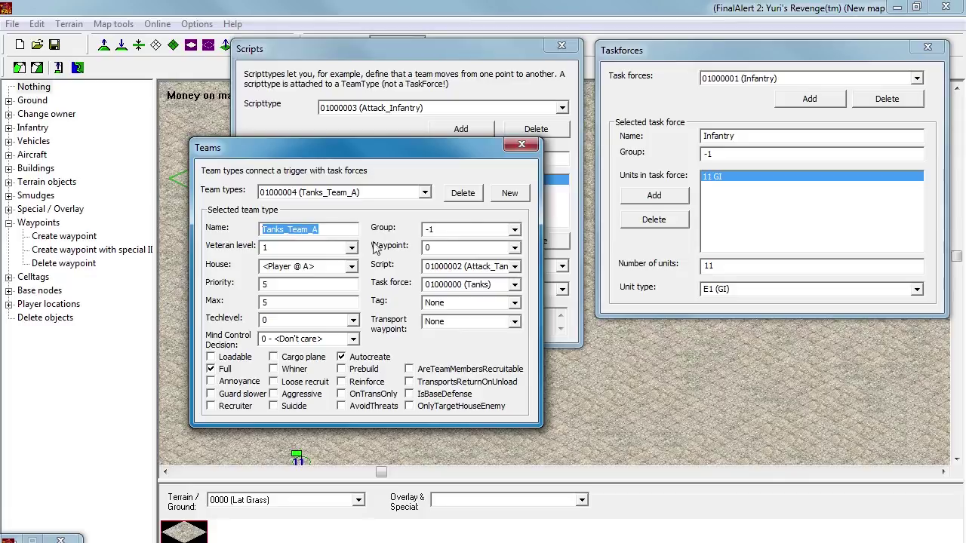
left_click(510, 195)
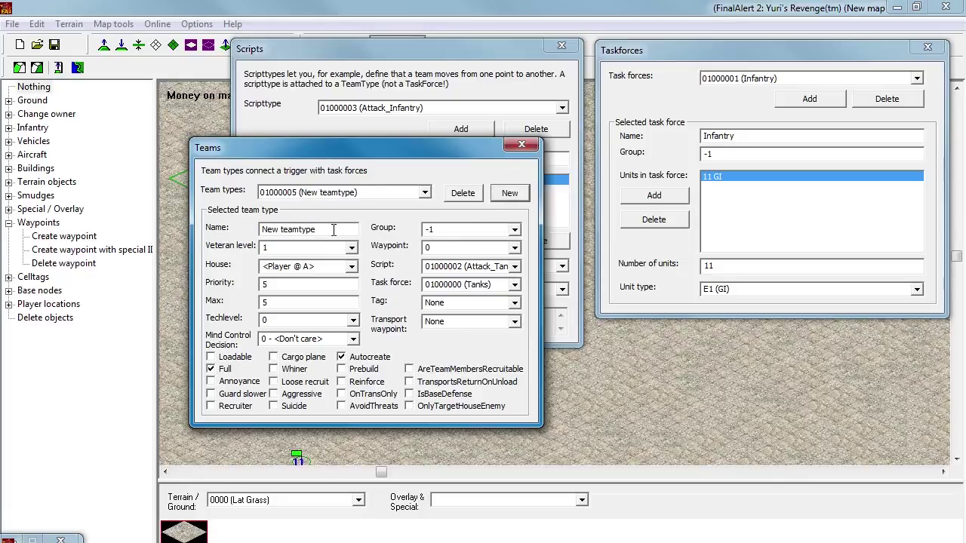
left_click(380, 195)
left_click(340, 206)
left_click_drag(344, 228, 203, 229)
key("ctrl+v")
key("BackSpace")
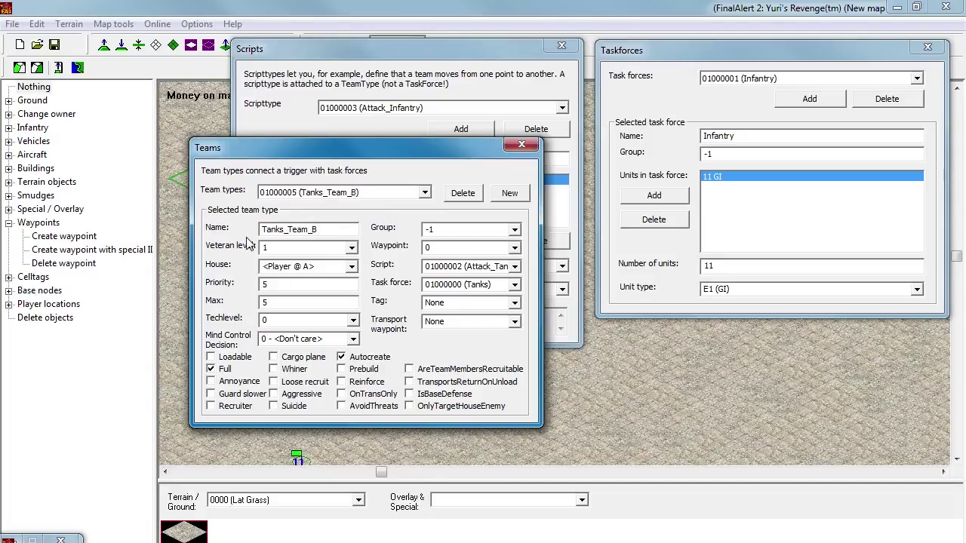
left_click(351, 268)
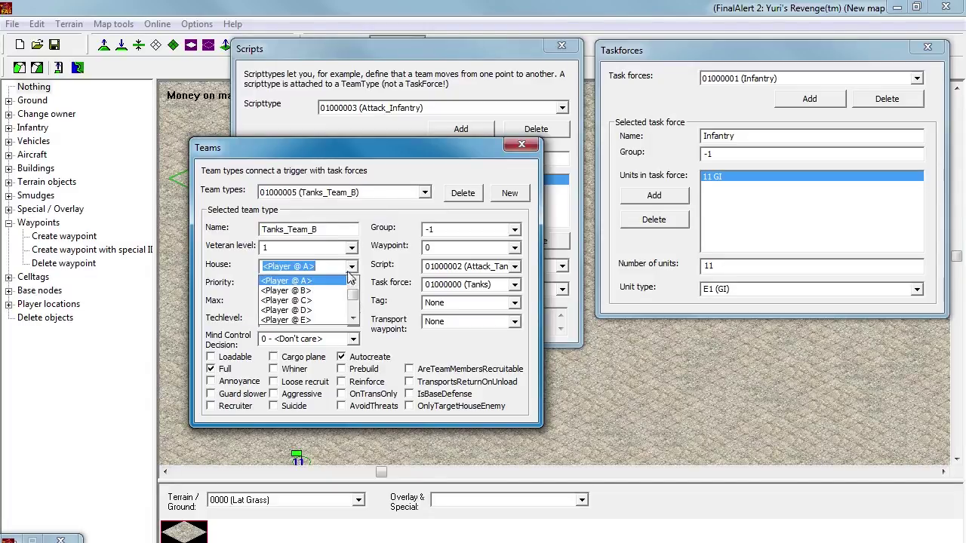
left_click(329, 290)
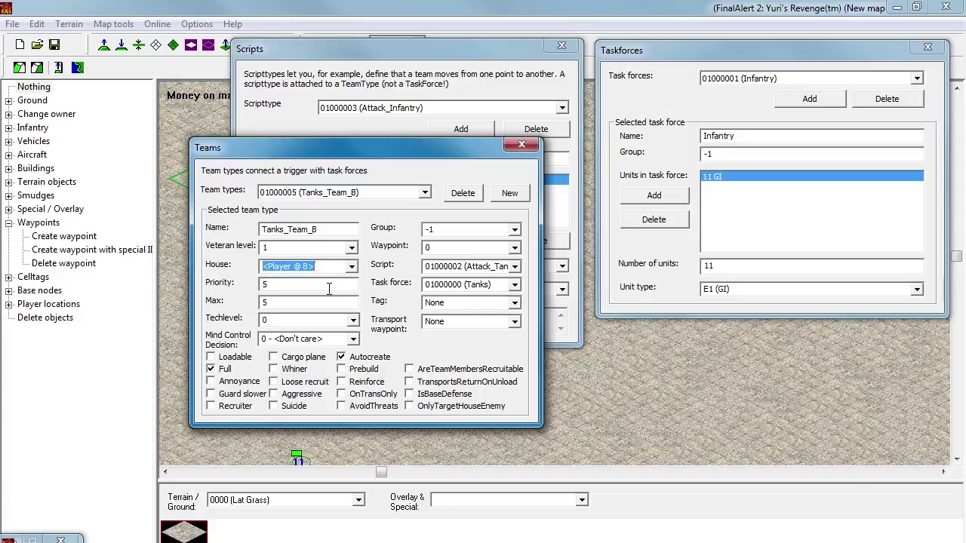
Enable the Cargo plane option for both the Tanks_Team_B and Tanks_Team_A team types.
left_click(276, 357)
left_click(393, 193)
left_click(317, 206)
left_click(299, 359)
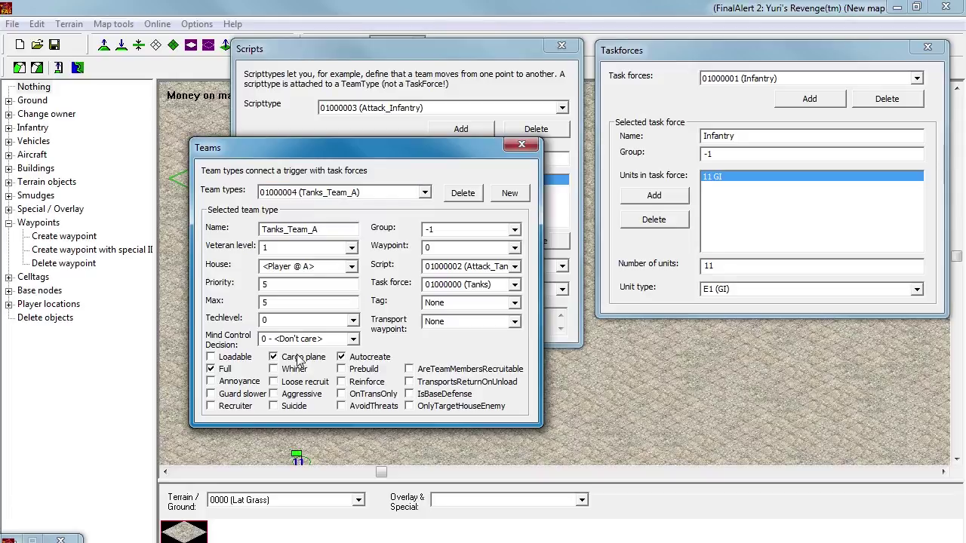
left_click(400, 193)
left_click(400, 194)
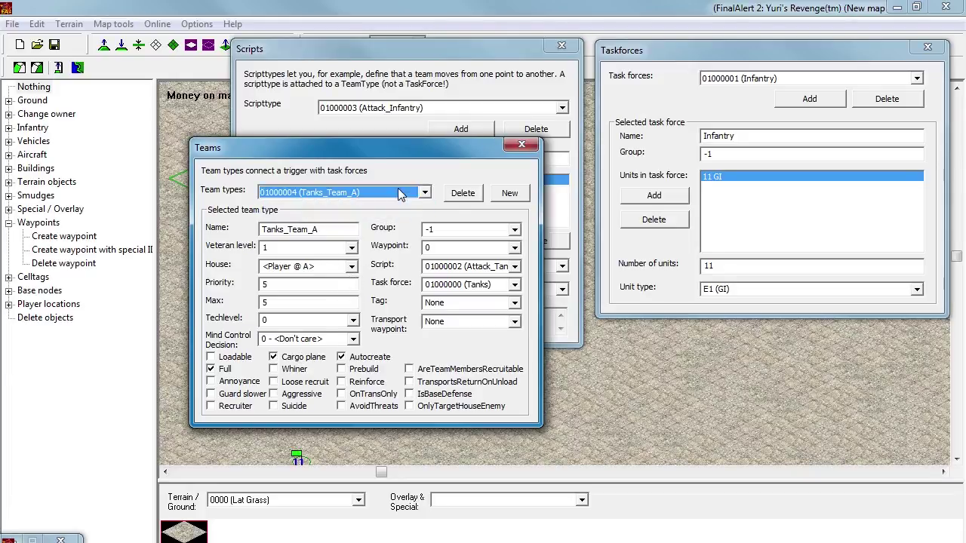
Create a third team type named Infantry_Team_A, adapting the copied tank team name.
left_click(511, 194)
left_click(337, 232)
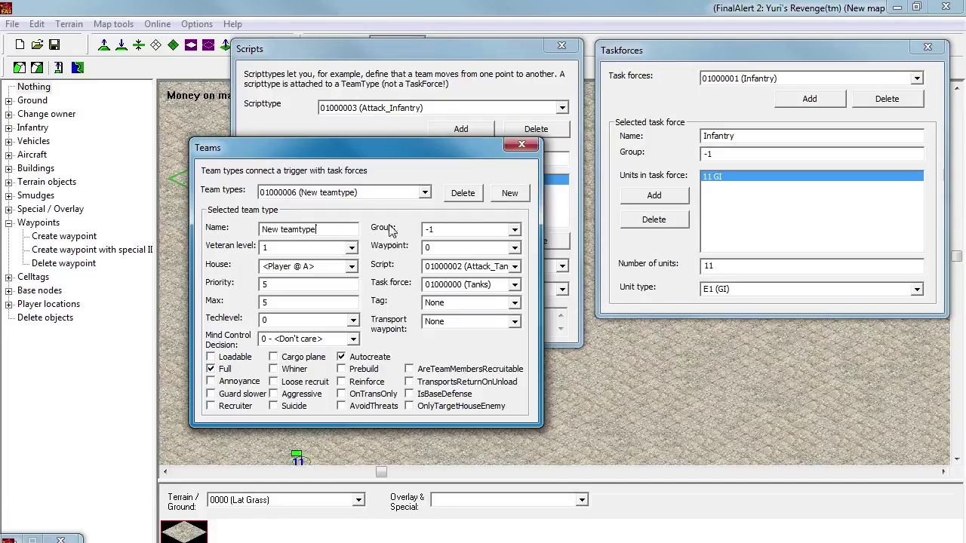
left_click_drag(344, 230, 214, 237)
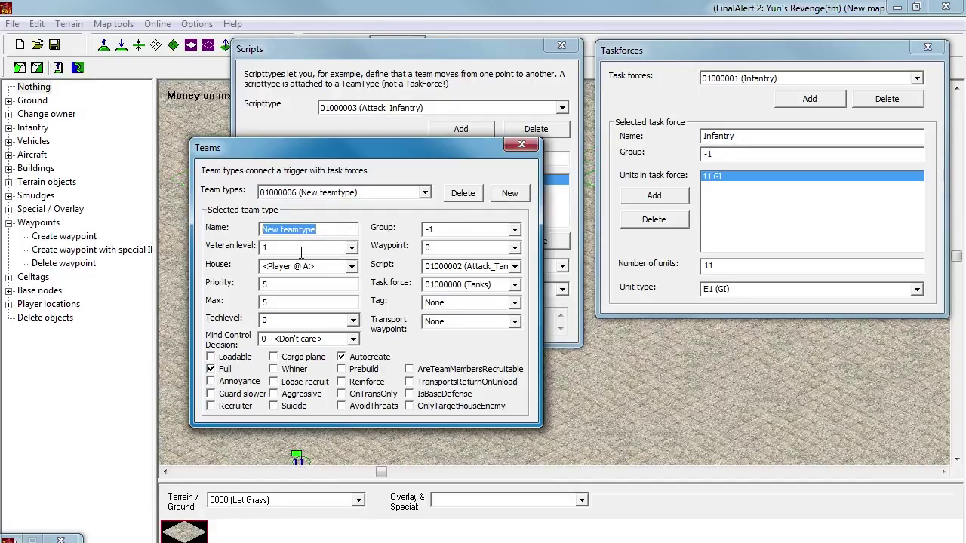
key("ctrl+v")
left_click(683, 137)
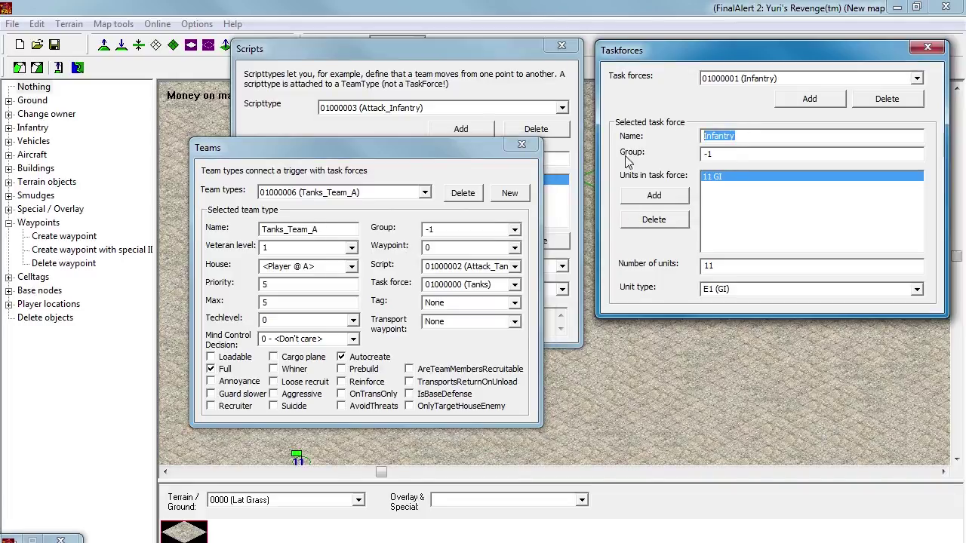
left_click_drag(287, 230, 230, 234)
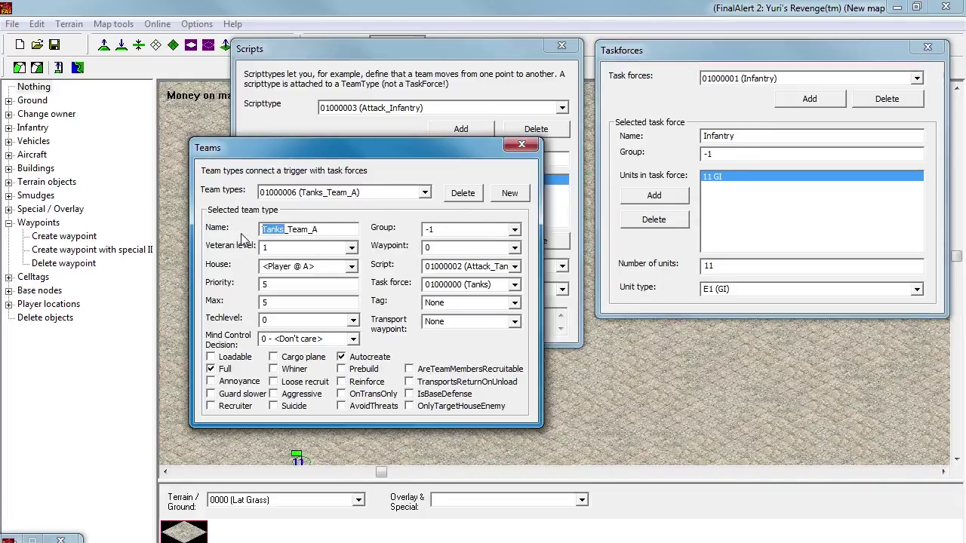
type("Infantry")
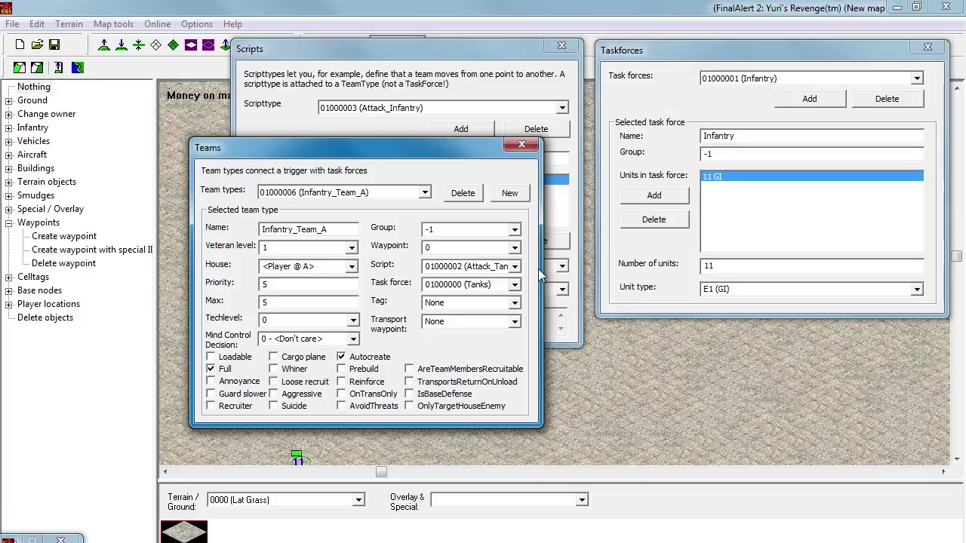
Assign the Attack_Infantry script and the Infantry task force to Infantry_Team_A.
left_click(516, 267)
left_click(475, 290)
left_click(514, 284)
left_click(509, 308)
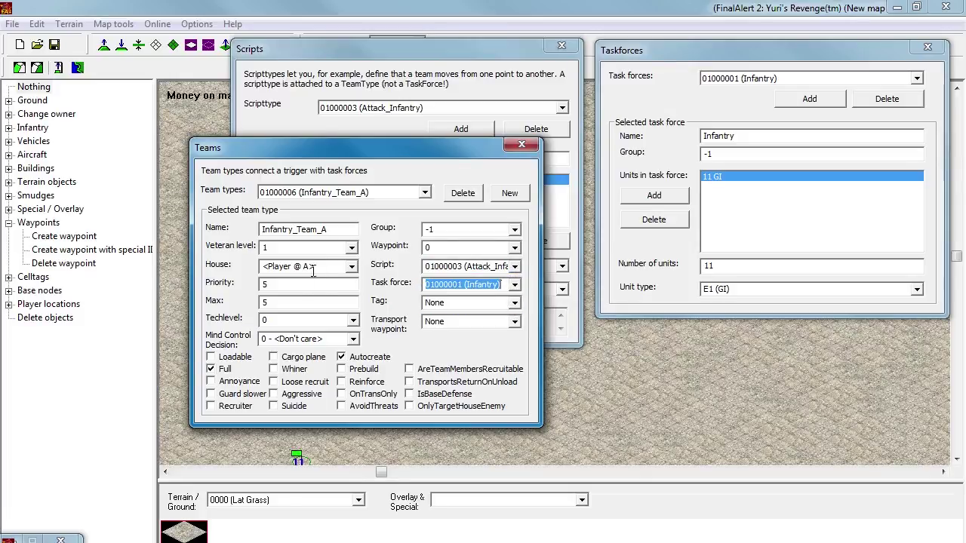
Create a fourth team type named Infantry_Team_B, adapting the copied Infantry_Team_A name.
left_click_drag(343, 234, 207, 231)
key("ctrl+c")
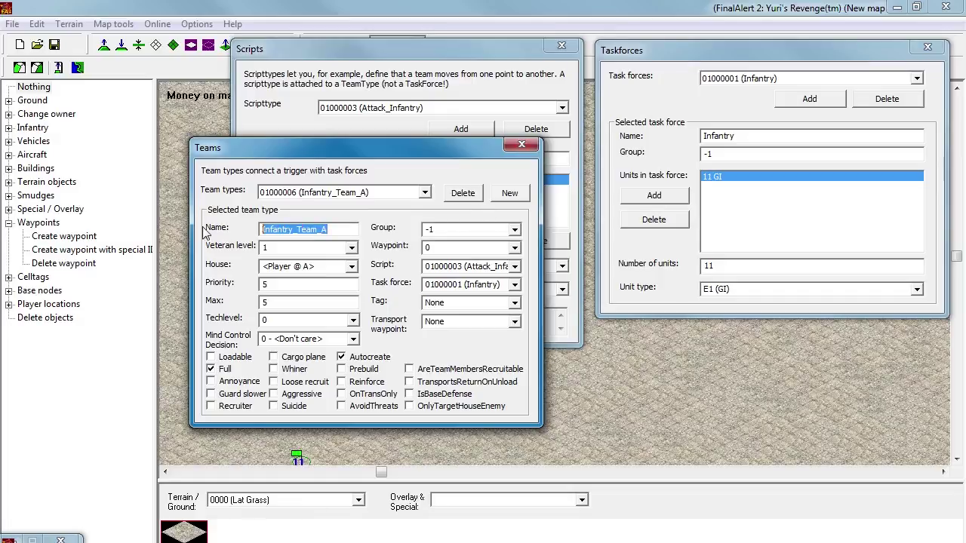
left_click(510, 194)
left_click_drag(280, 230, 257, 232)
left_click_drag(349, 230, 146, 235)
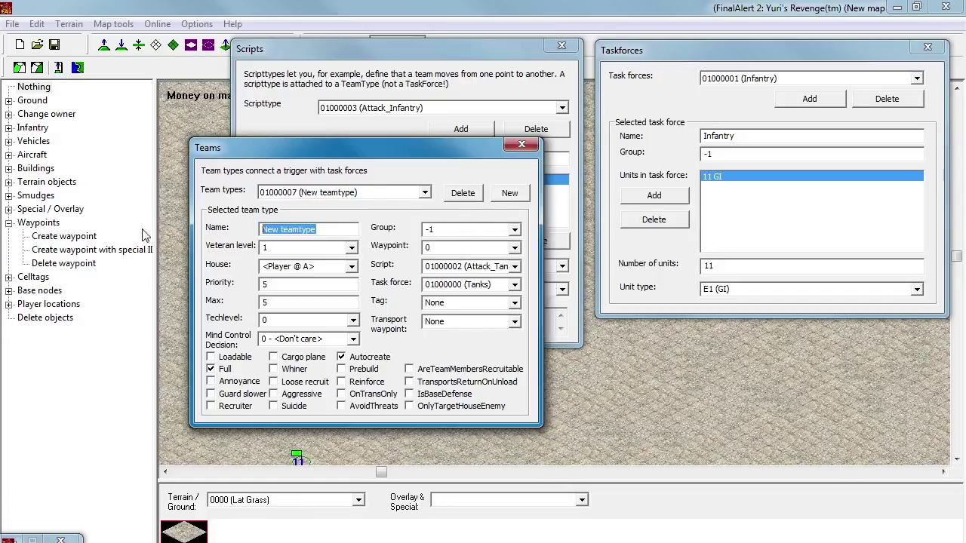
key("ctrl+v")
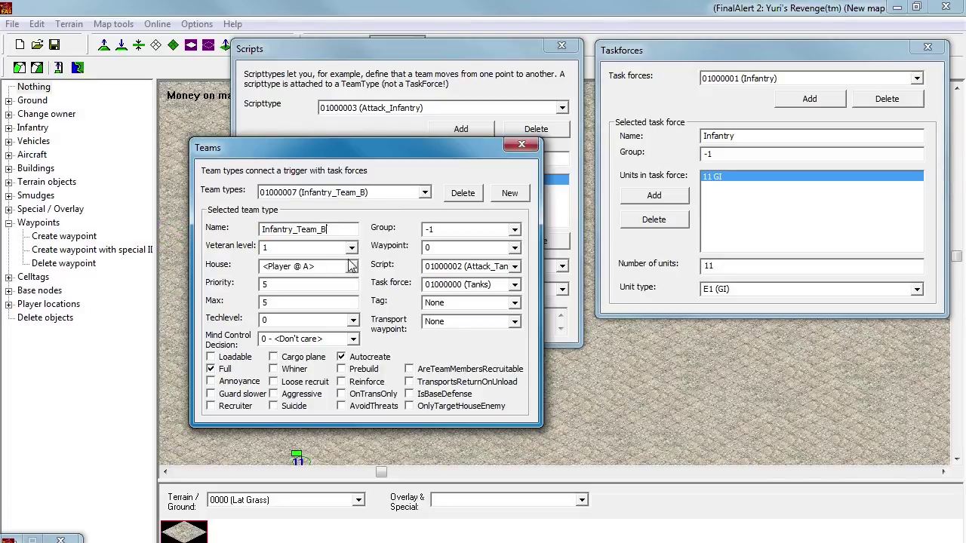
Set Infantry_Team_B's house to <Player @ B> and assign it the Infantry task force and the Attack_Infantry script.
left_click(351, 268)
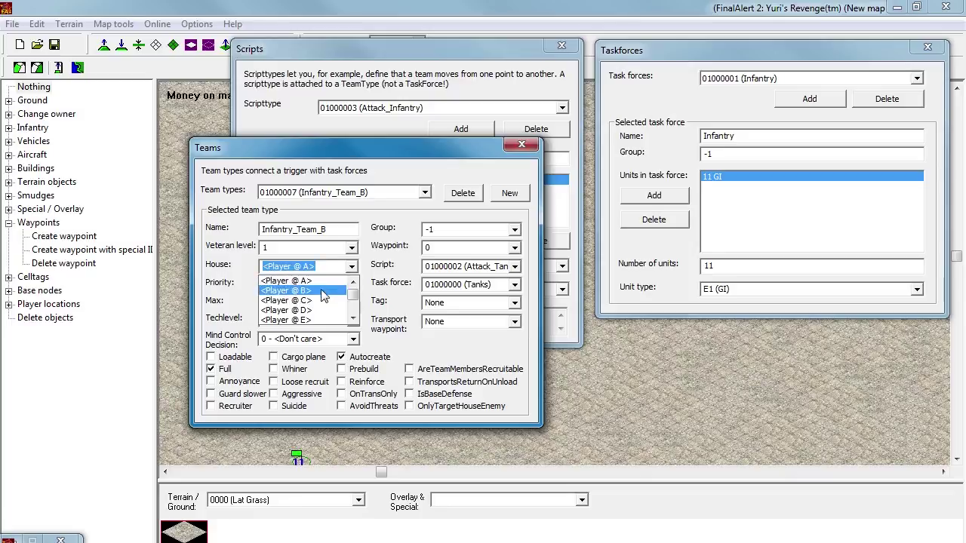
left_click(324, 291)
left_click(514, 285)
left_click(498, 307)
left_click(514, 266)
left_click(478, 301)
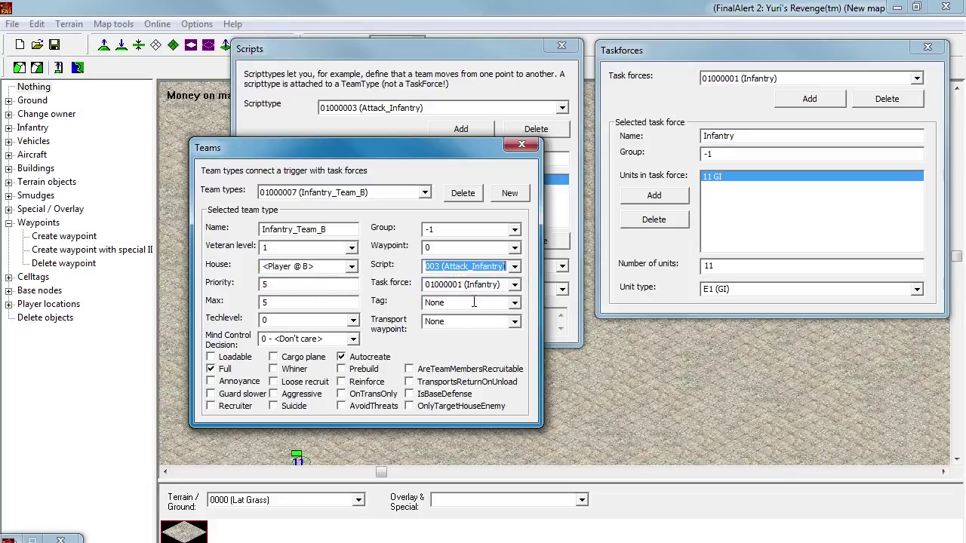
Check the Infantry_Team_A team type and close the Teams, Scripts and Taskforces windows.
left_click(370, 193)
left_click(372, 231)
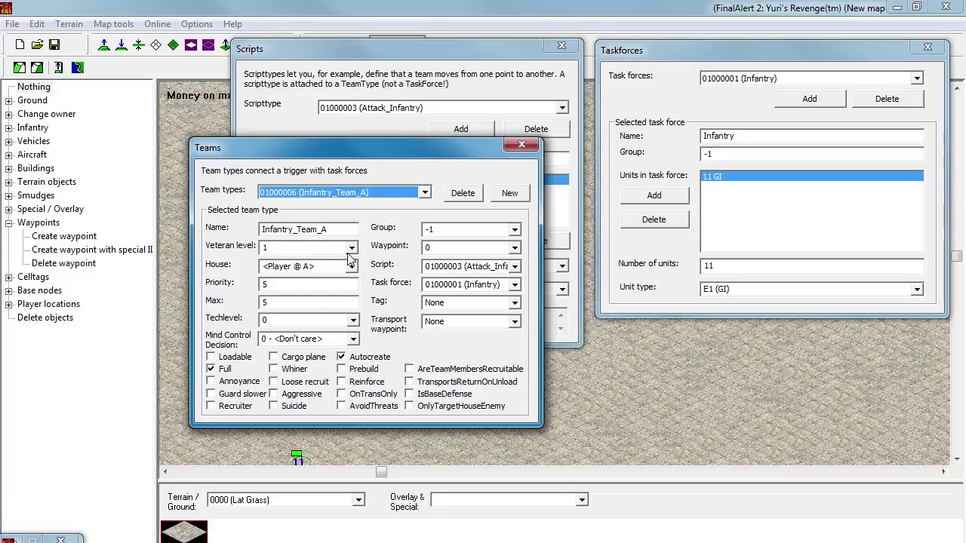
left_click(531, 150)
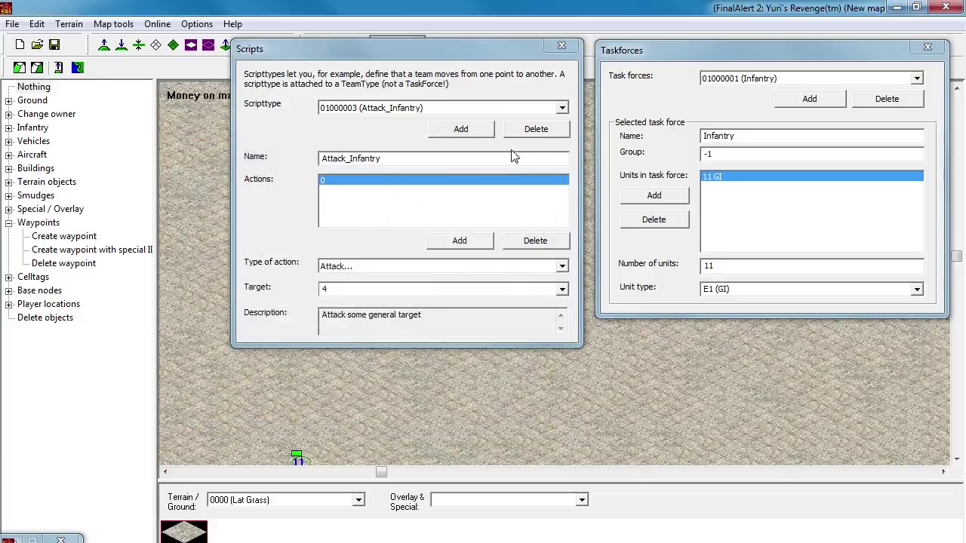
left_click(563, 47)
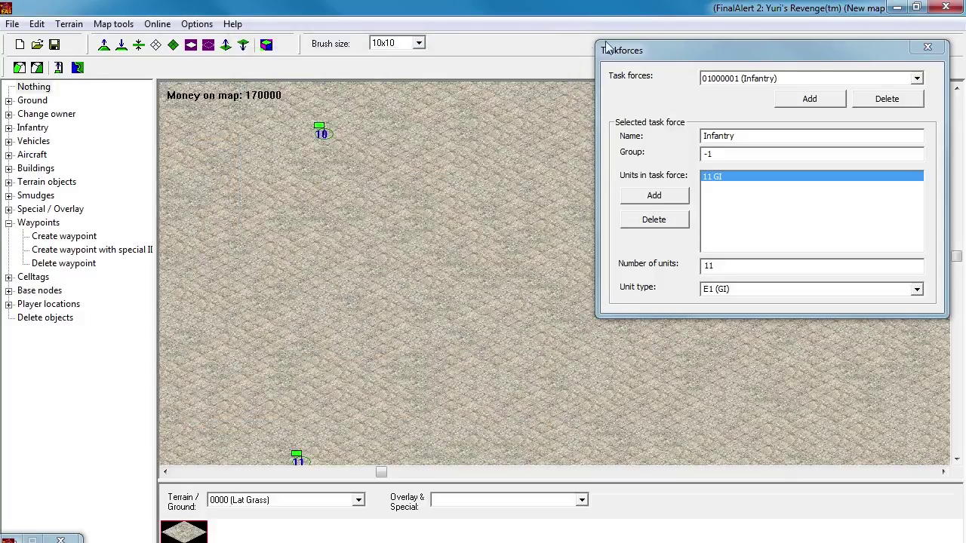
left_click(933, 51)
Save the map in the Custom folder with the file name Reinfrcement and the map name Reinforcement.
middle_click_drag(593, 194, 536, 205)
middle_click_drag(511, 272, 484, 278)
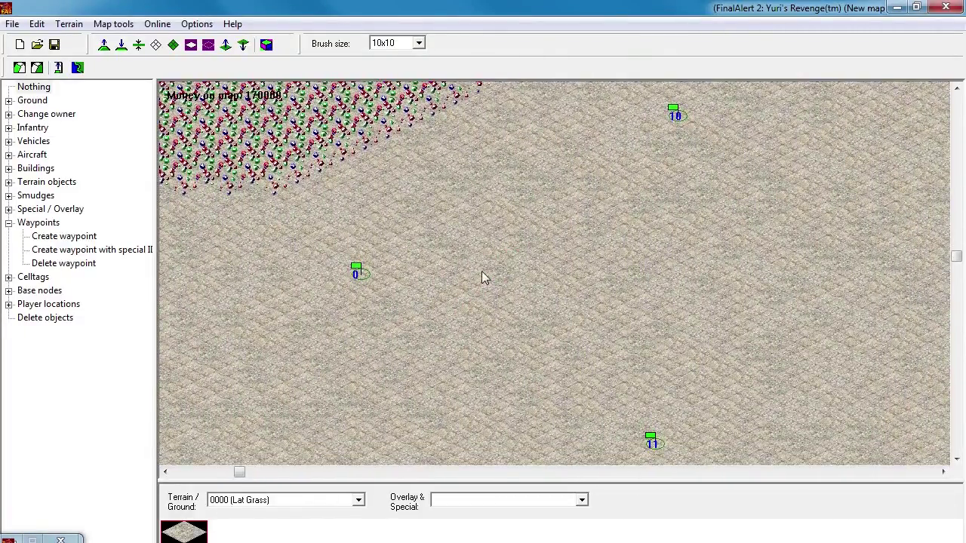
left_click(55, 45)
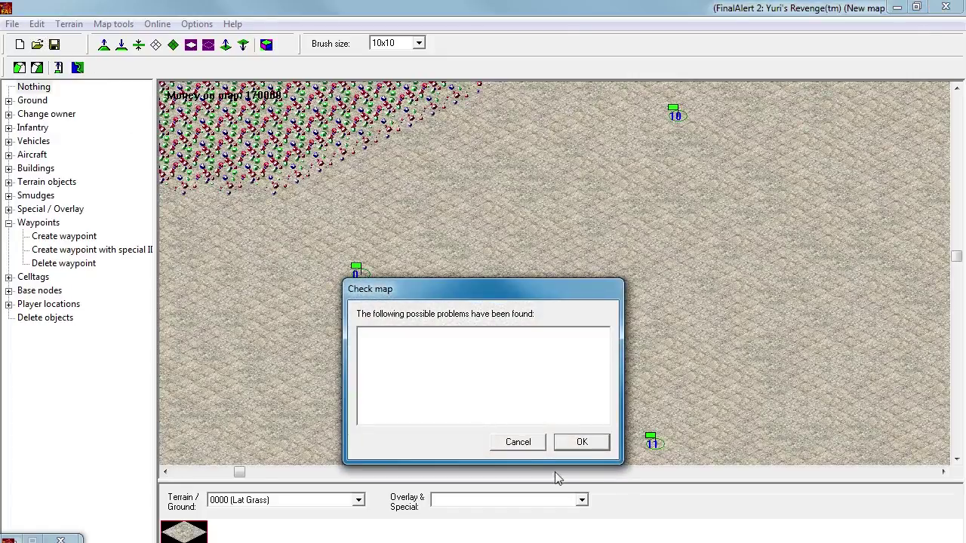
left_click(582, 444)
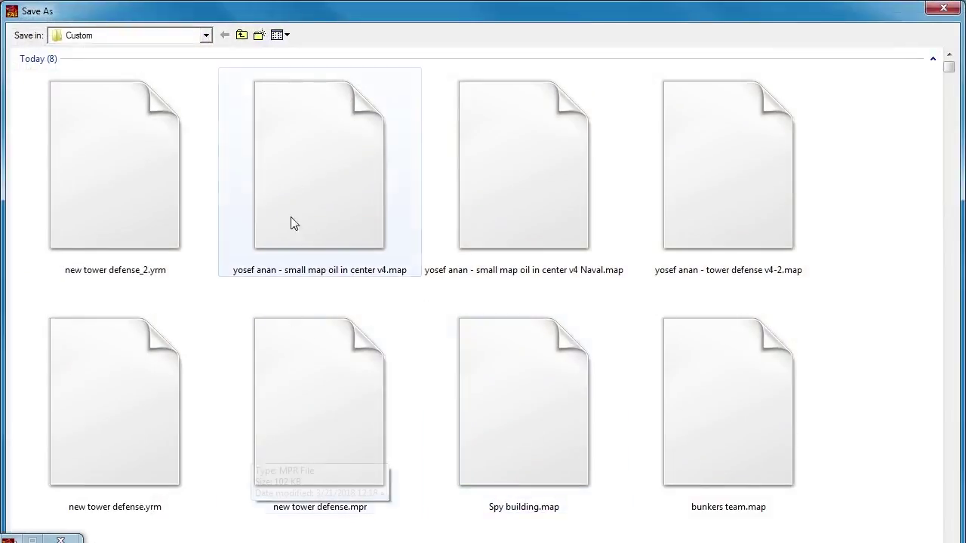
double_click(337, 12)
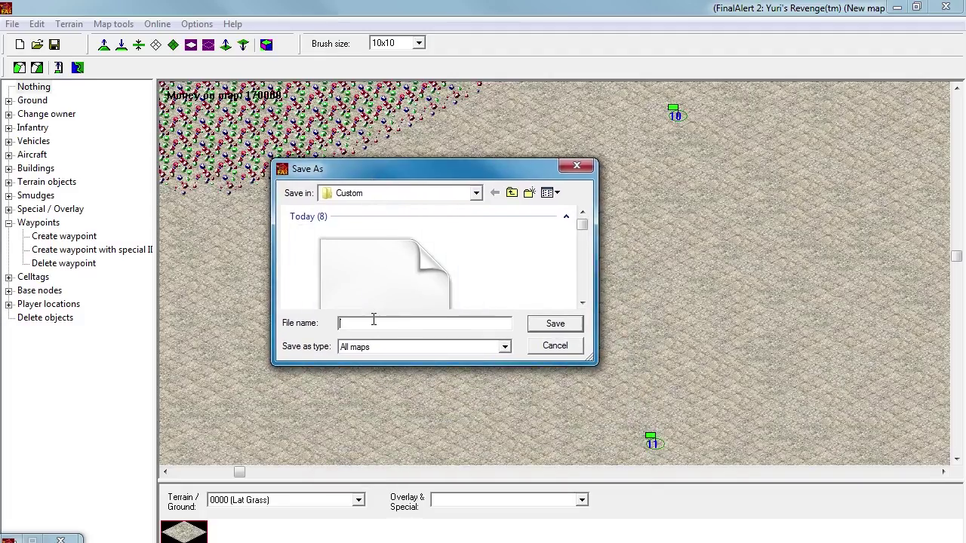
type("Re")
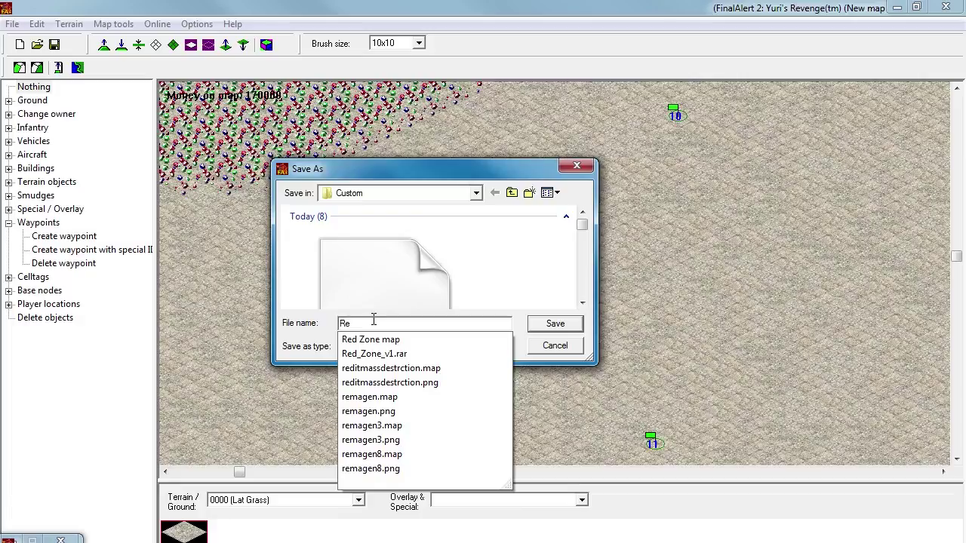
type("infrcement")
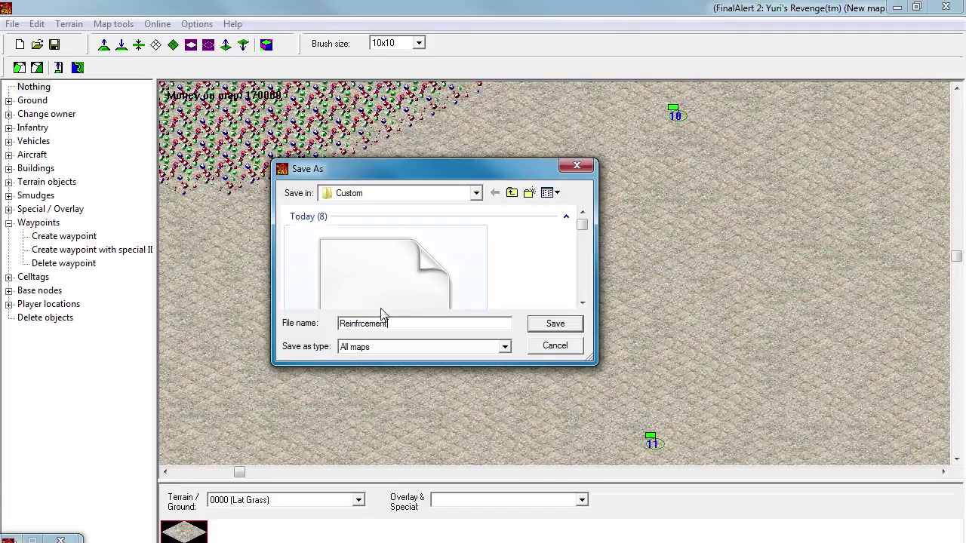
left_click(565, 324)
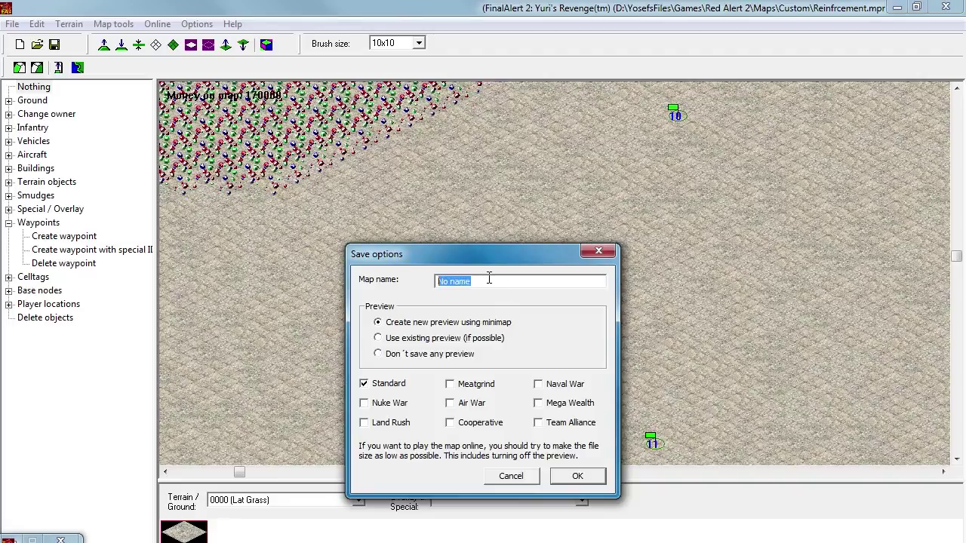
type("Reinforcement")
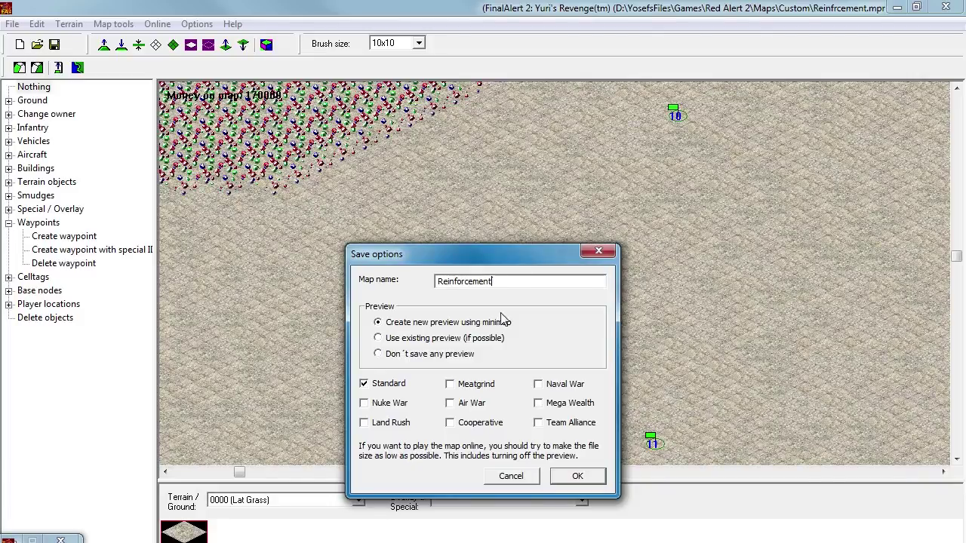
left_click(577, 476)
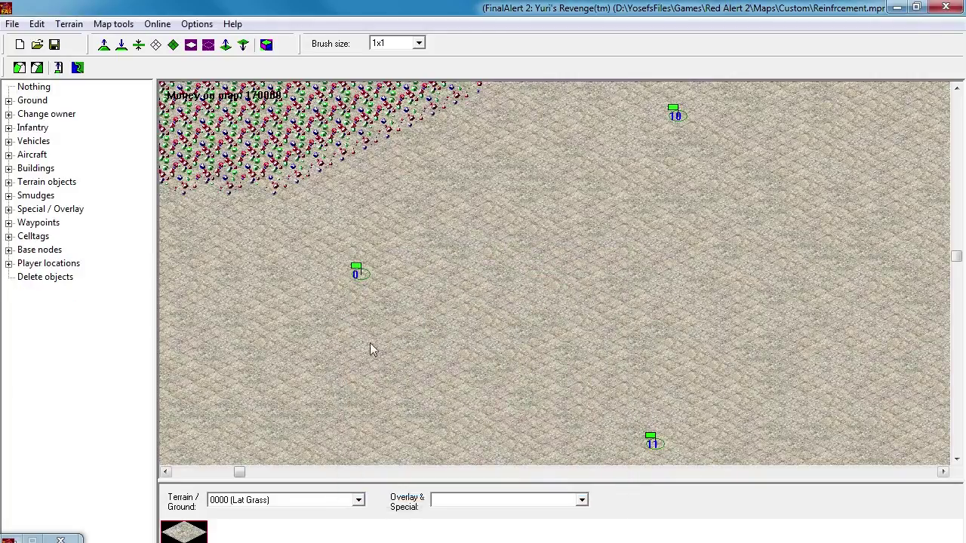
Open the trigger editor and create a new trigger named Infantry_Team_A using the copied name.
right_click_drag(491, 269, 425, 287)
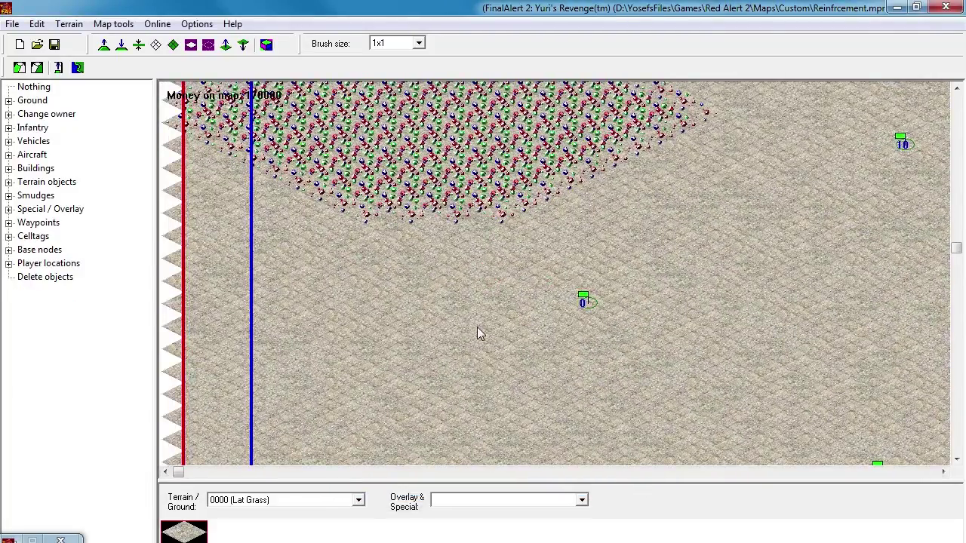
right_click_drag(477, 327, 461, 306)
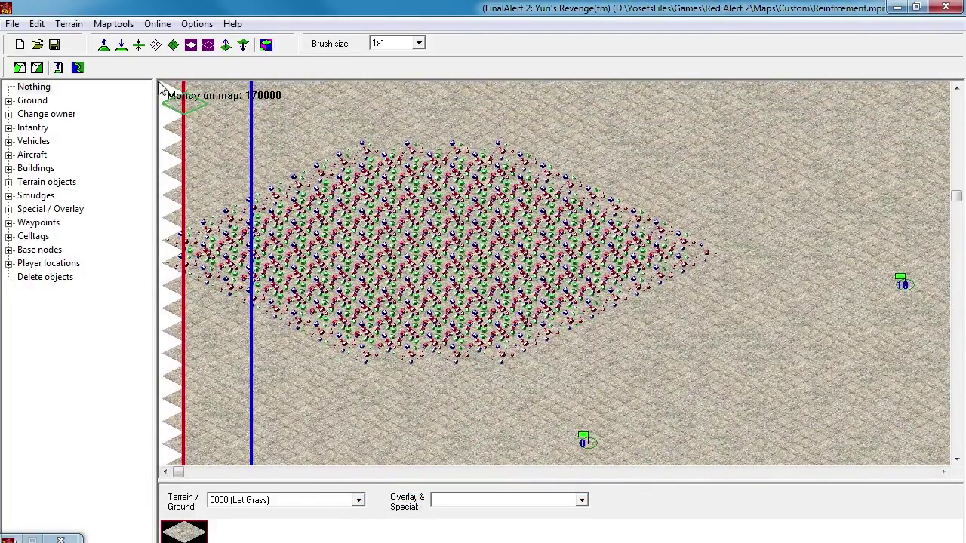
left_click(37, 24)
left_click(106, 292)
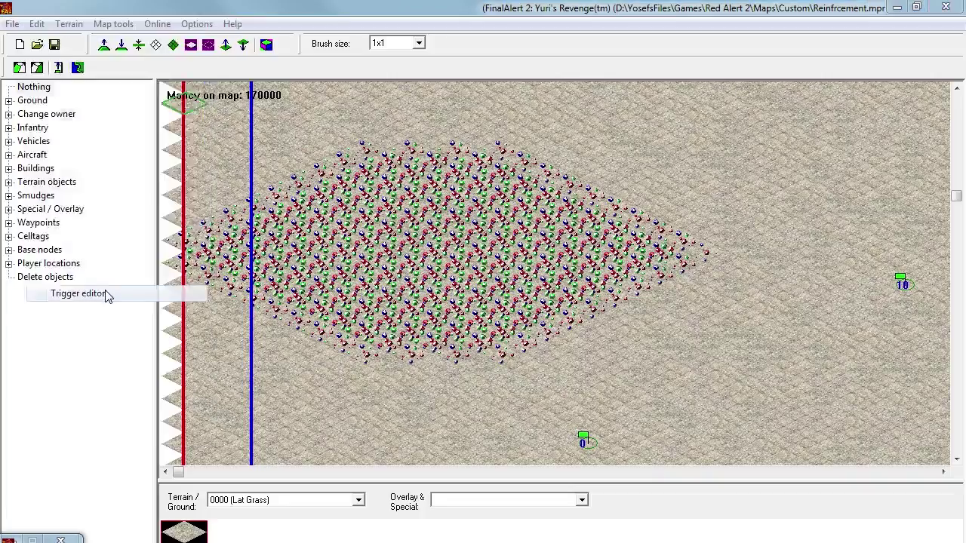
left_click_drag(175, 40, 529, 102)
left_click(493, 124)
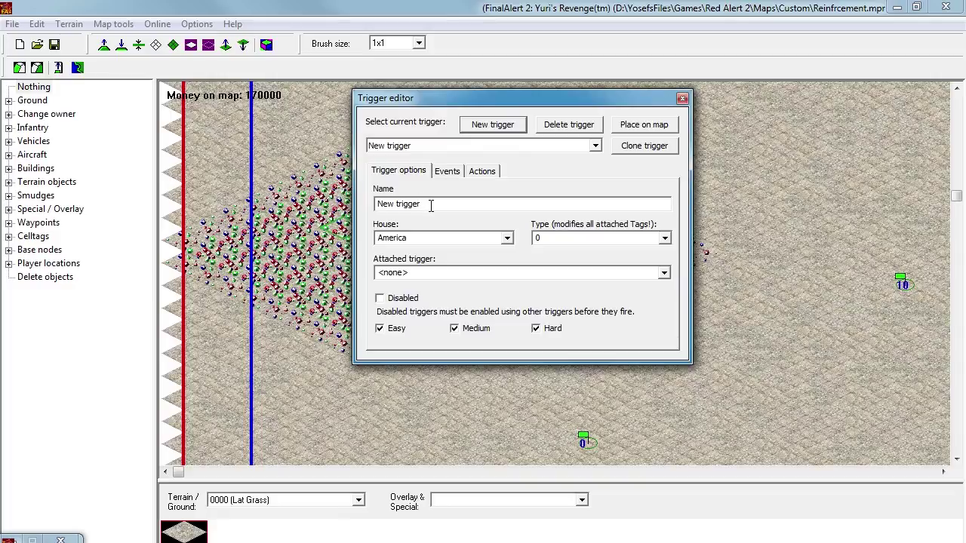
left_click_drag(429, 206, 391, 212)
key("ctrl+v")
left_click(411, 172)
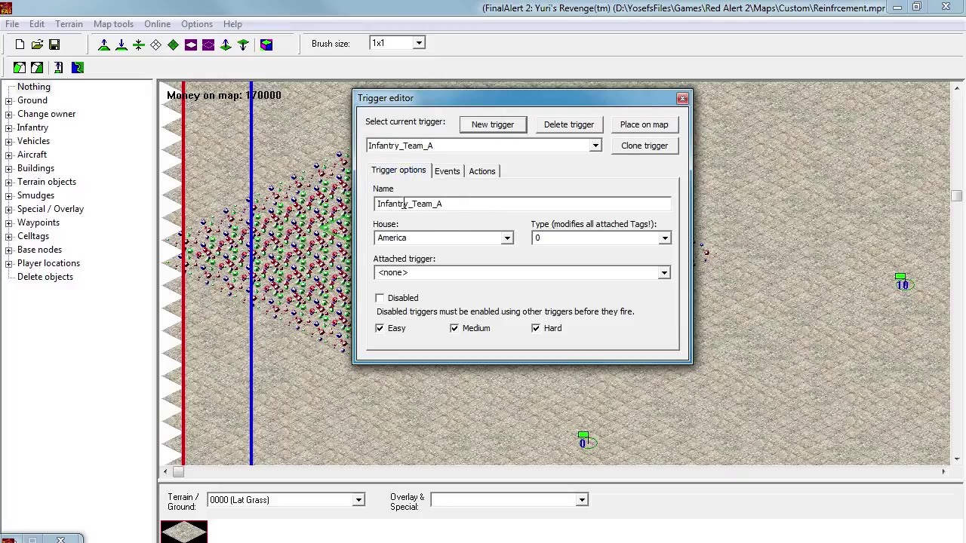
Add an event of type 13 Elapsed Time to the Infantry_Team_A trigger with the number set to 50.
left_click(447, 172)
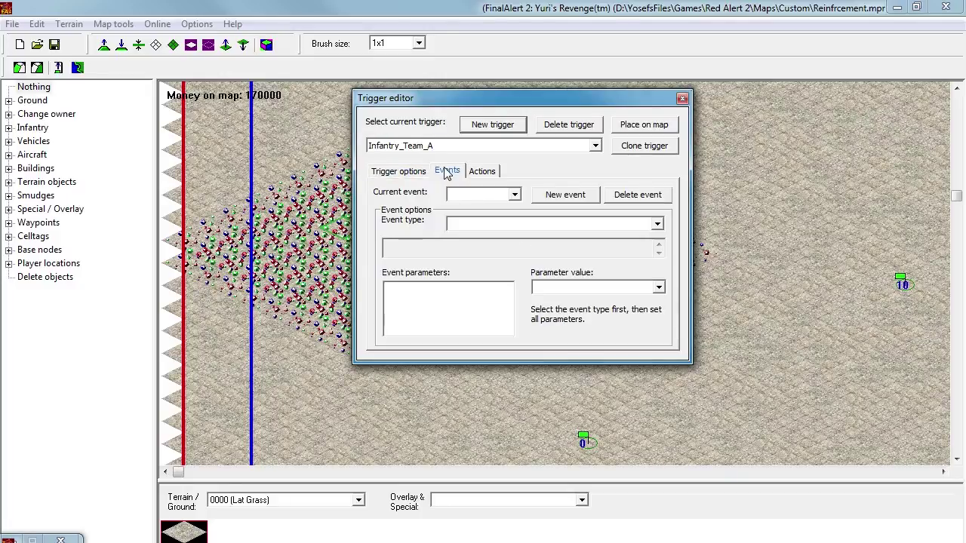
left_click(657, 224)
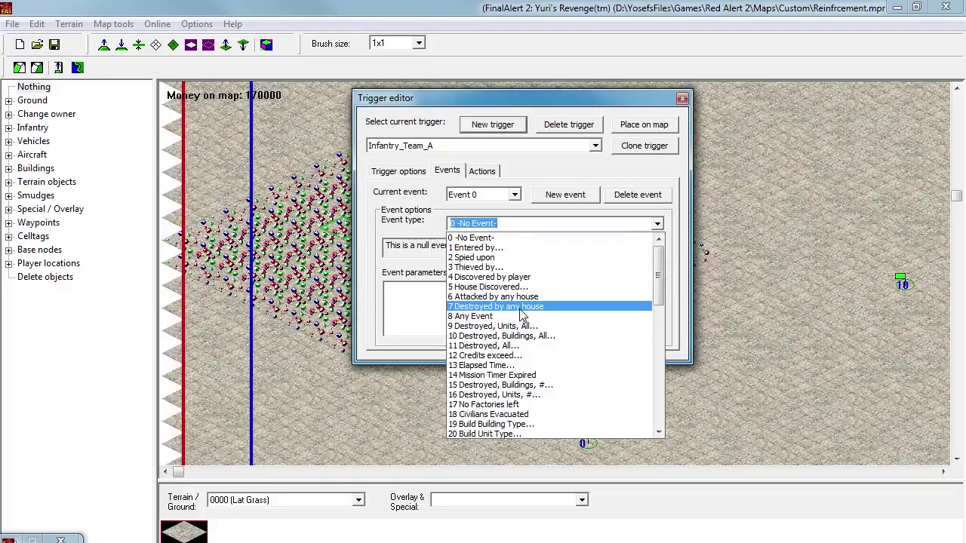
left_click(532, 366)
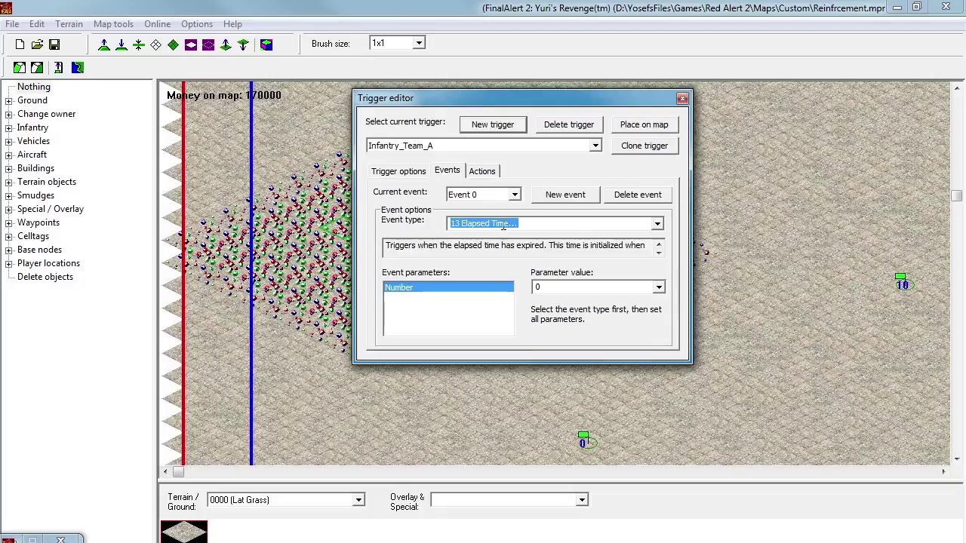
left_click(541, 290)
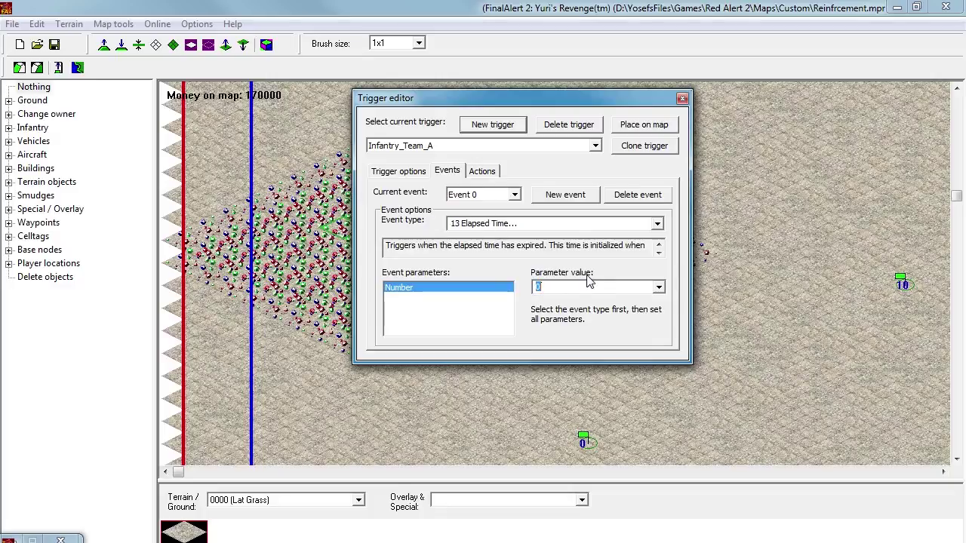
type("50")
Add an action of type 107 Reinforcement by Chrono to the Infantry_Team_A trigger.
left_click(482, 171)
left_click(586, 200)
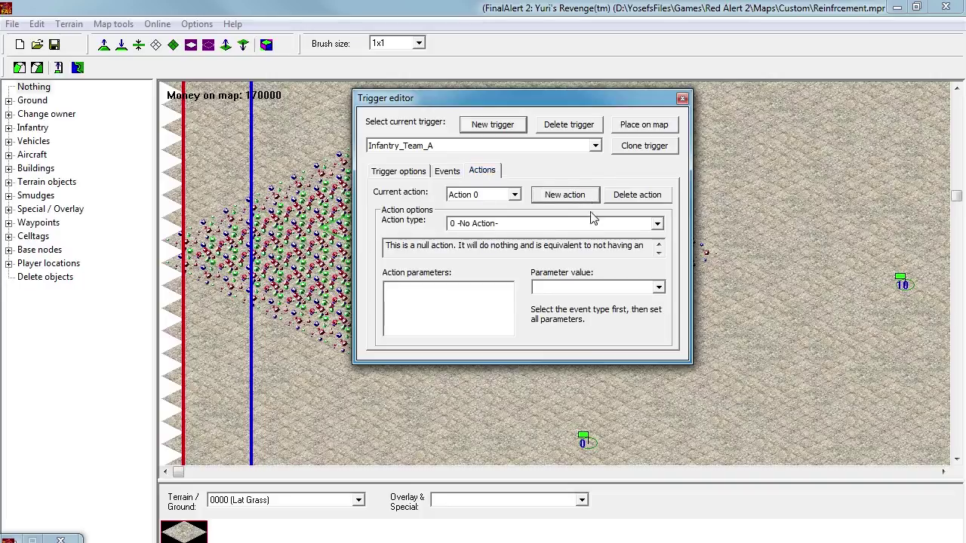
left_click(657, 225)
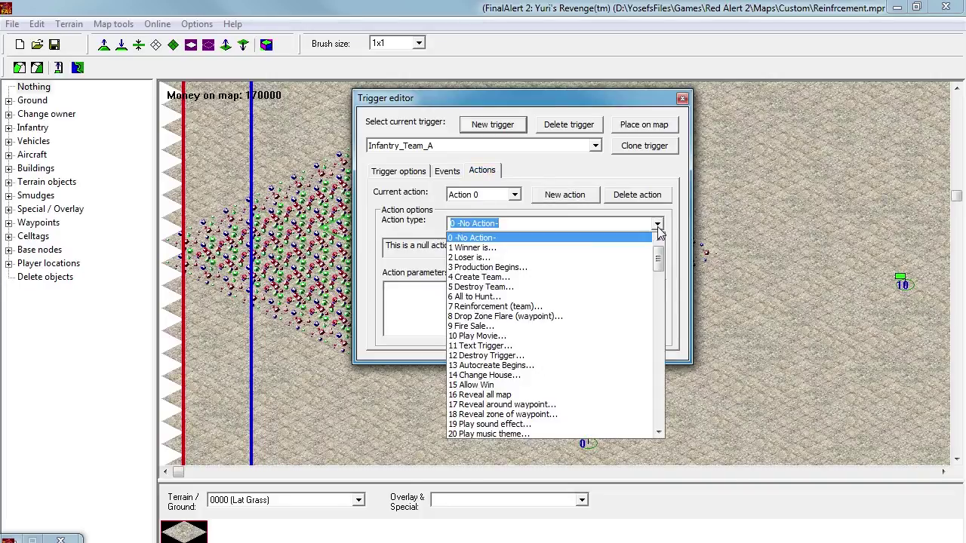
left_click(675, 225)
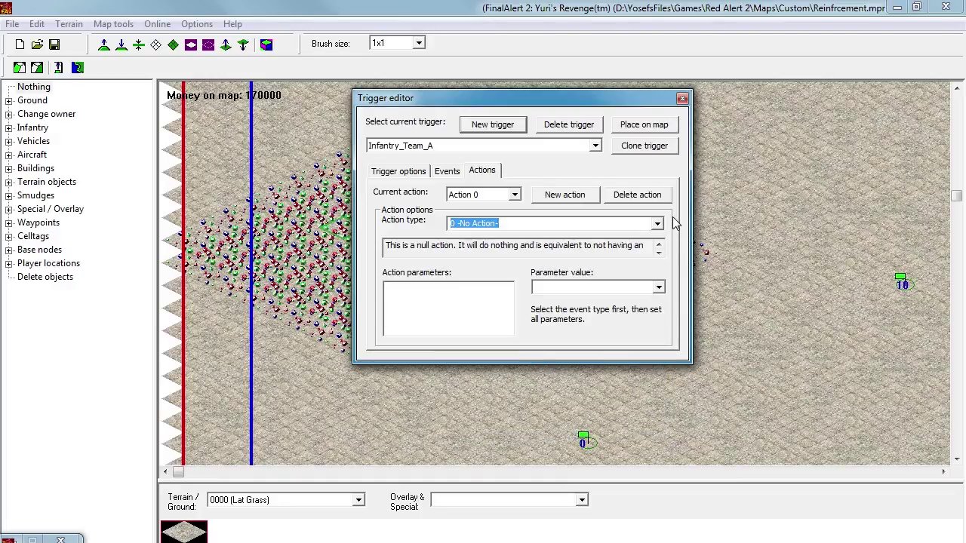
type("107 Reinforcement by Chrono...")
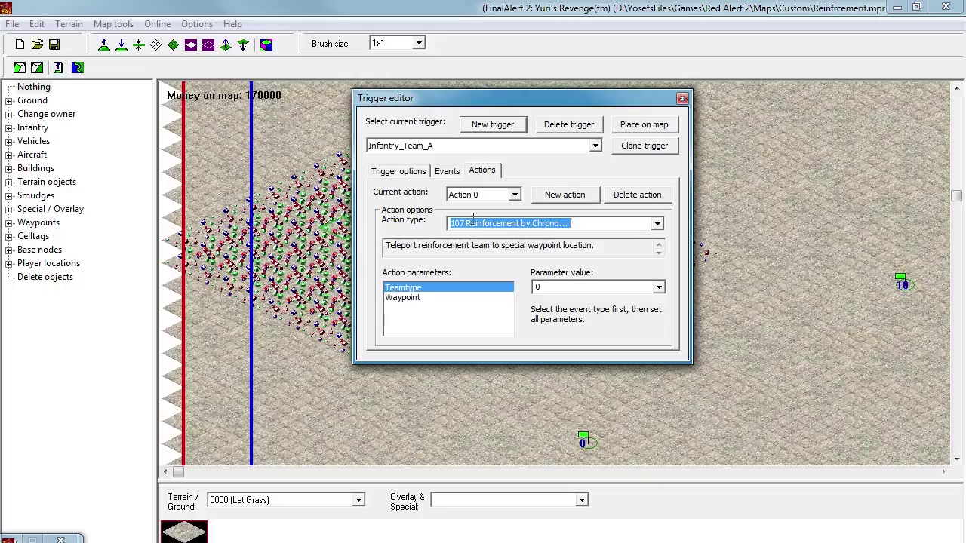
Set the Teamtype parameter of the chrono reinforcement action to Infantry_Team_A.
left_click(564, 287)
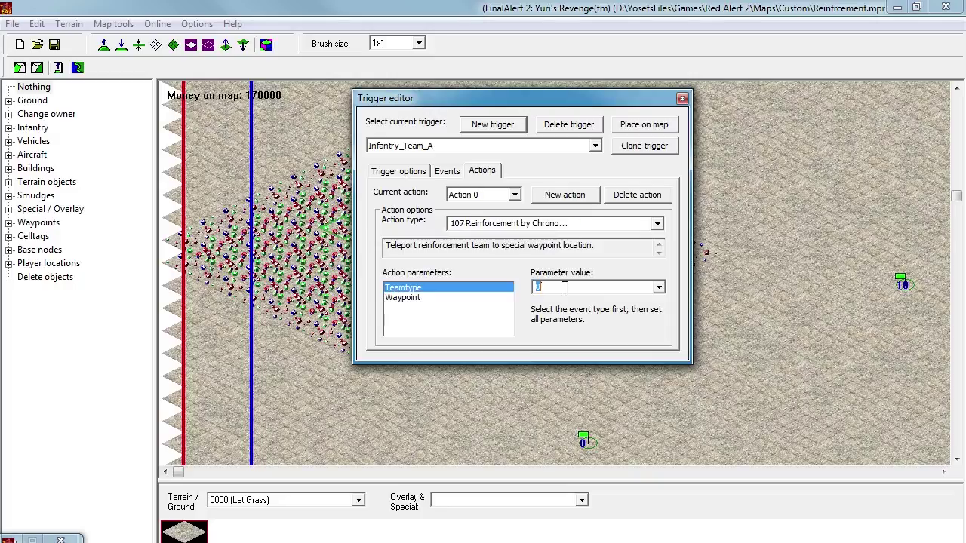
left_click(660, 288)
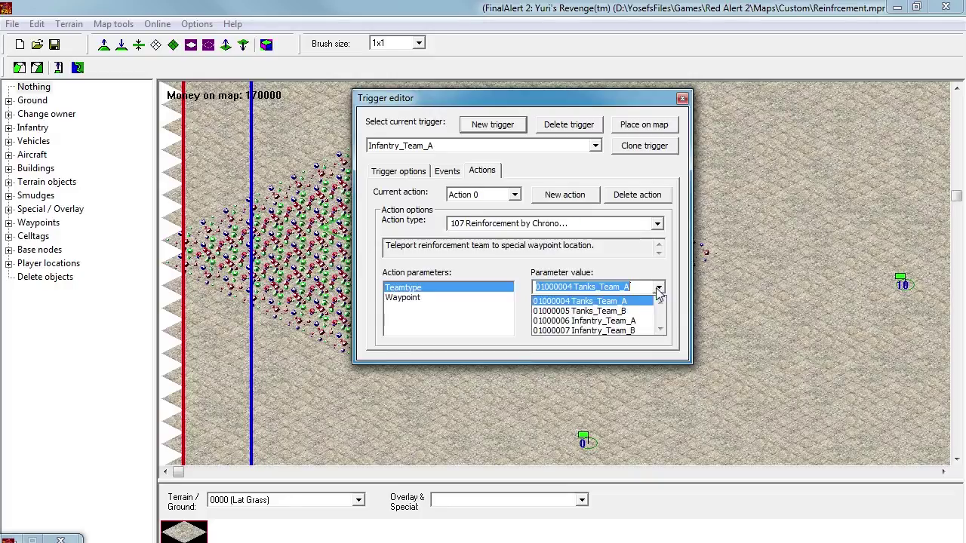
left_click(627, 323)
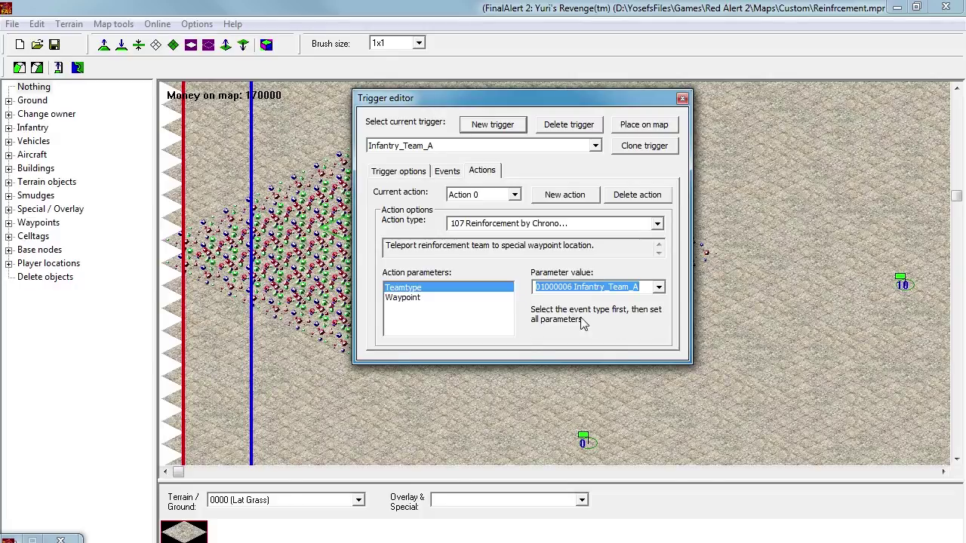
left_click_drag(576, 108, 345, 118)
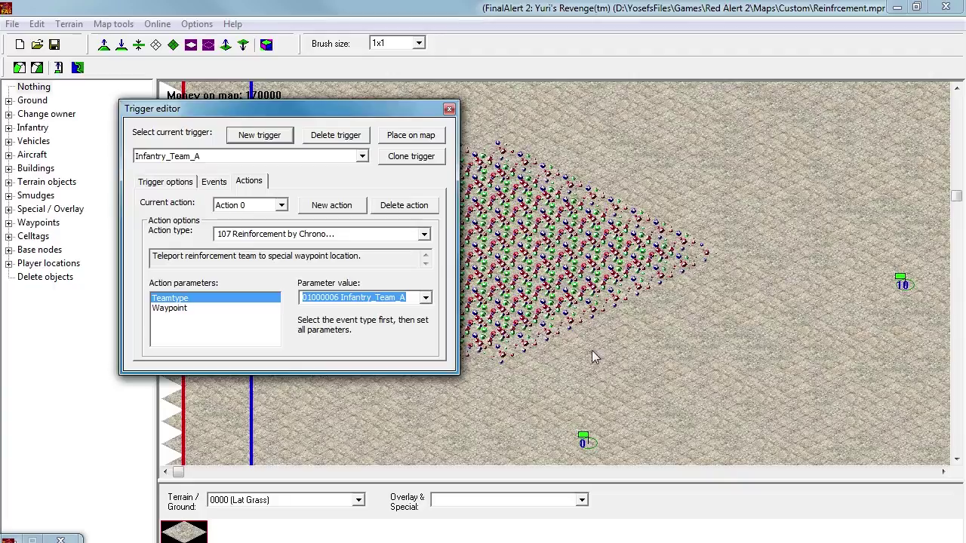
right_click_drag(676, 285, 702, 207)
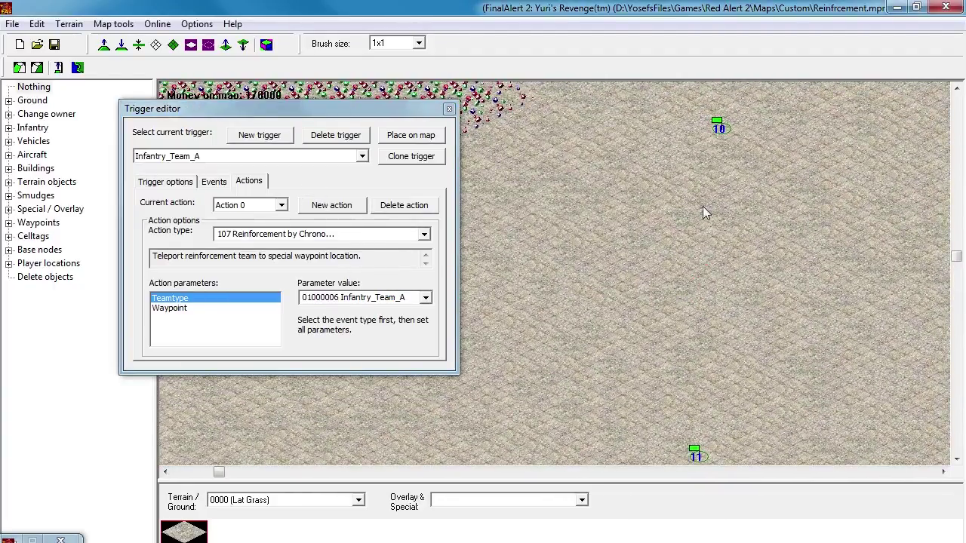
Set the Waypoint parameter of the Infantry_Team_A chrono reinforcement action to 10.
left_click(215, 308)
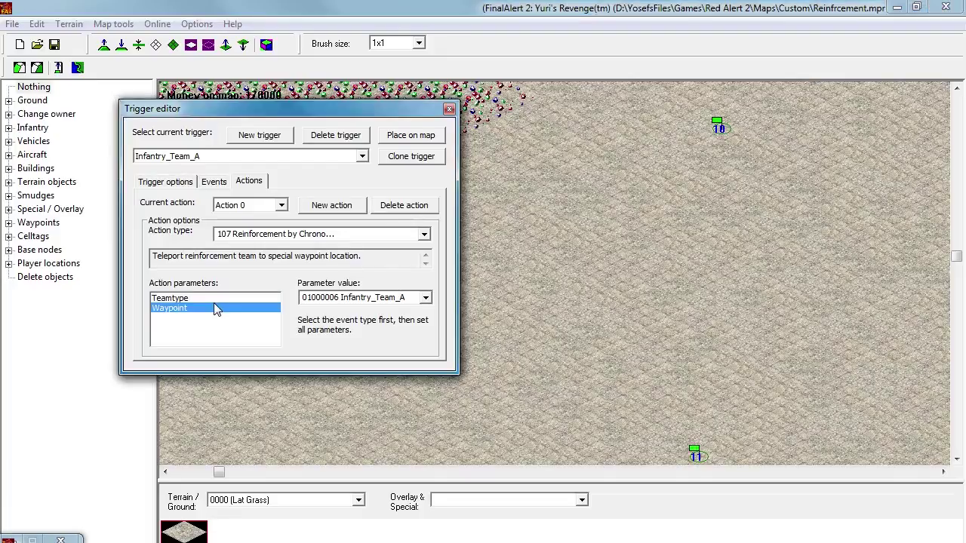
left_click(346, 302)
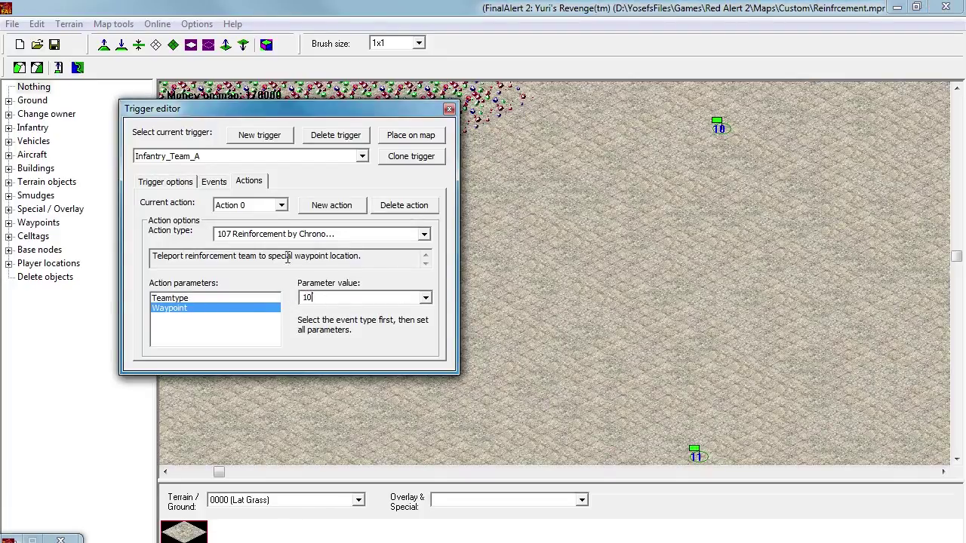
Clone the Infantry_Team_A trigger and rename the copy Infantry_Team_B.
left_click(400, 158)
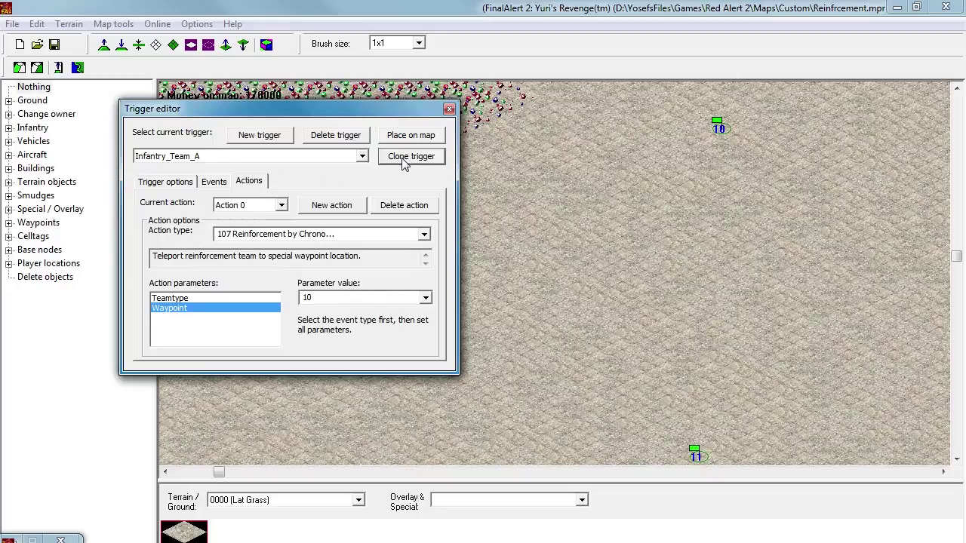
left_click(166, 185)
key("BackSpace")
key("BackSpace")
key("BackSpace")
key("BackSpace")
key("BackSpace")
key("BackSpace")
key("BackSpace")
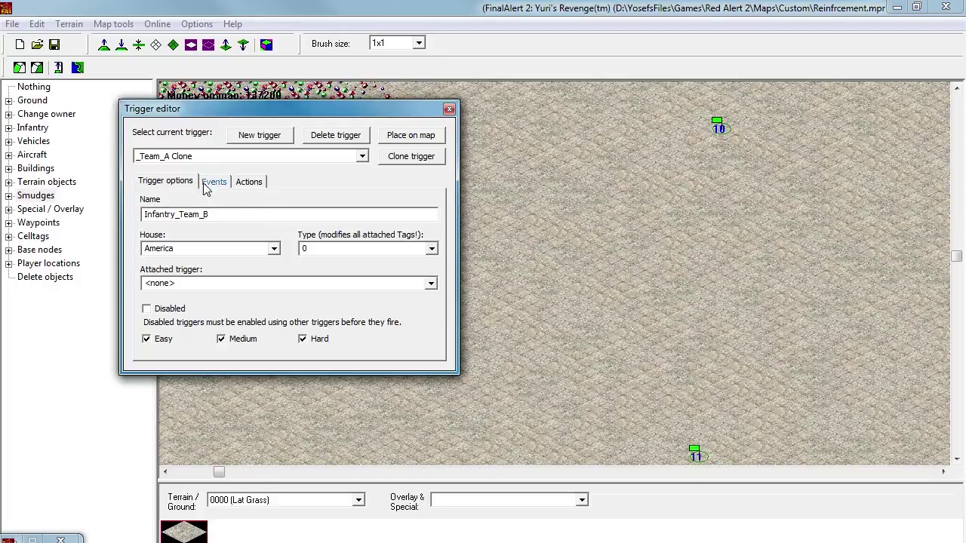
middle_click_drag(648, 244, 732, 253)
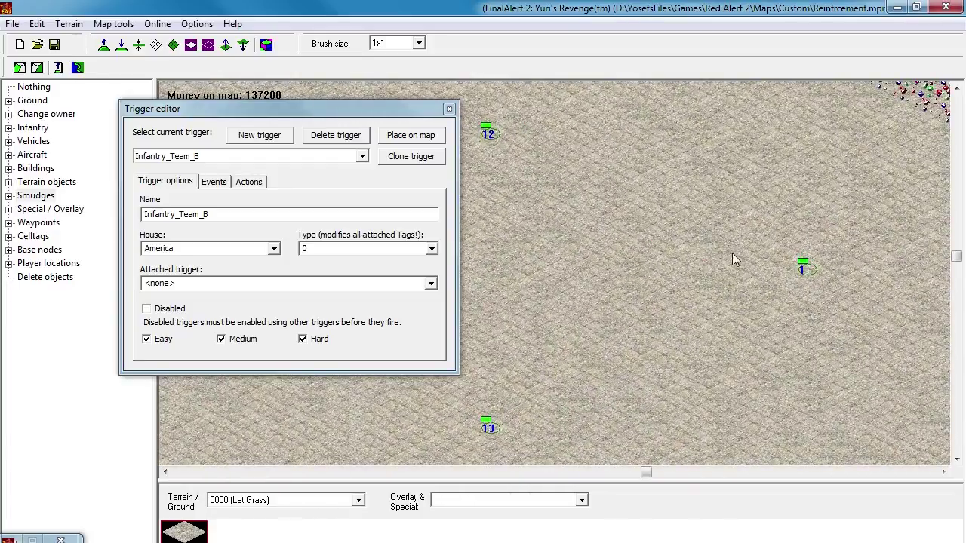
left_click(210, 217)
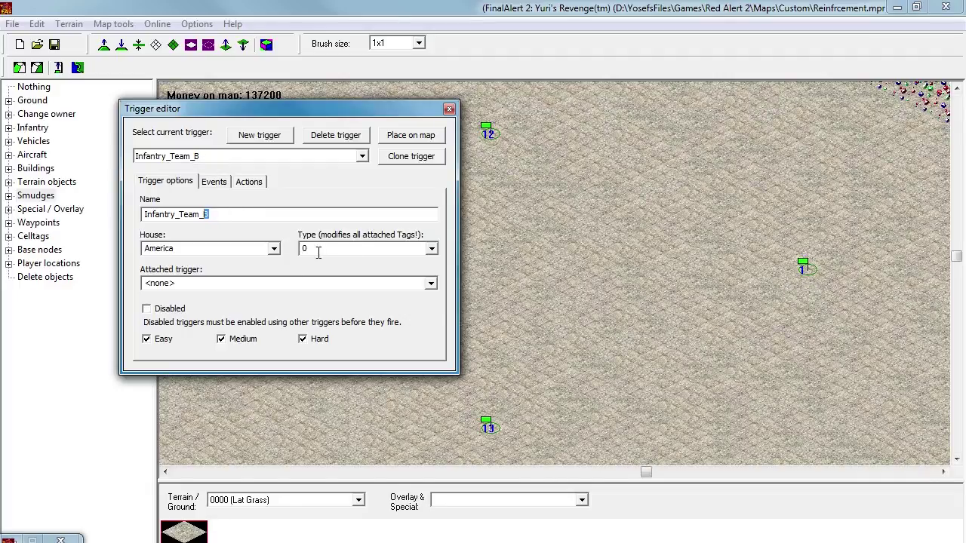
Set the Infantry_Team_B trigger's chrono reinforcement action to Teamtype Infantry_Team_B and Waypoint 12.
left_click(215, 183)
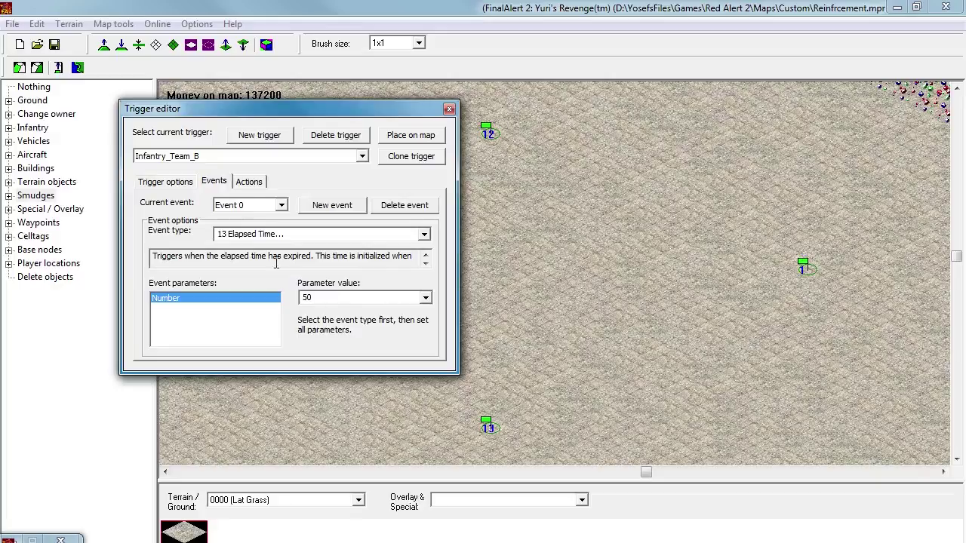
left_click(249, 182)
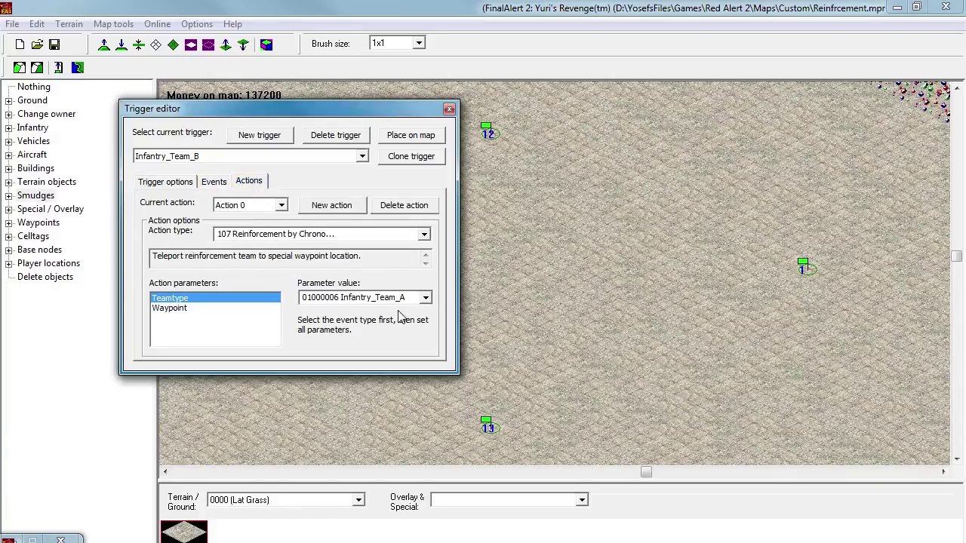
left_click(236, 309)
left_click(259, 299)
left_click(426, 298)
left_click(405, 342)
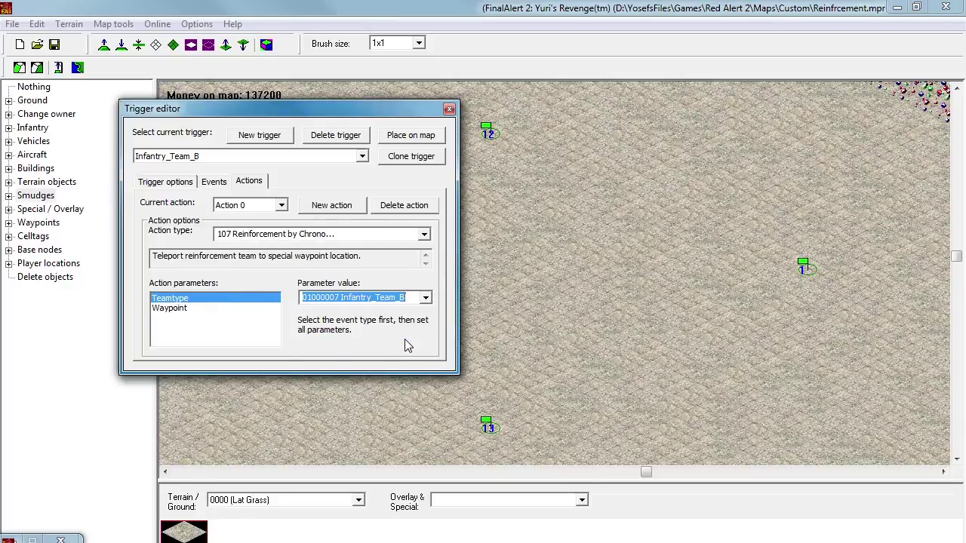
left_click(224, 308)
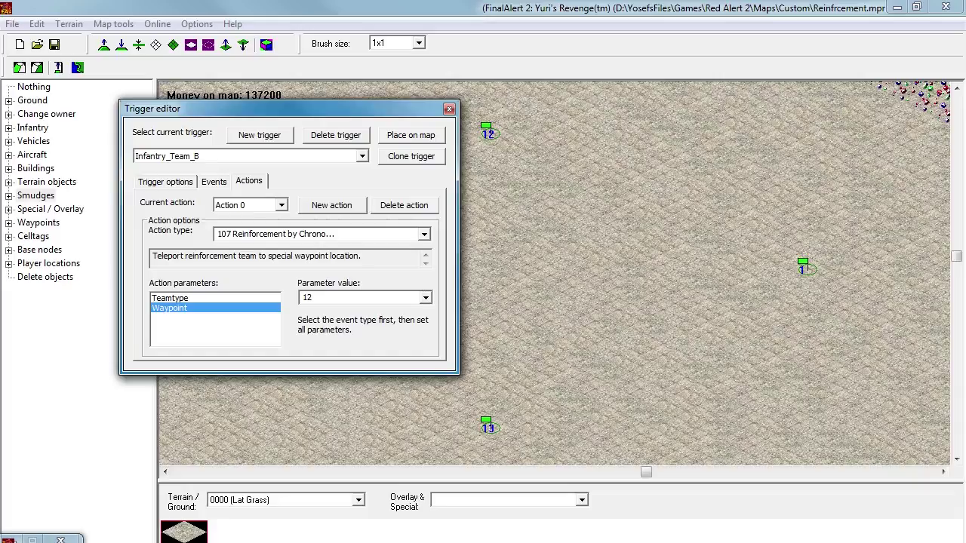
Create a new trigger and name it Tanks_Team_A.
left_click(174, 156)
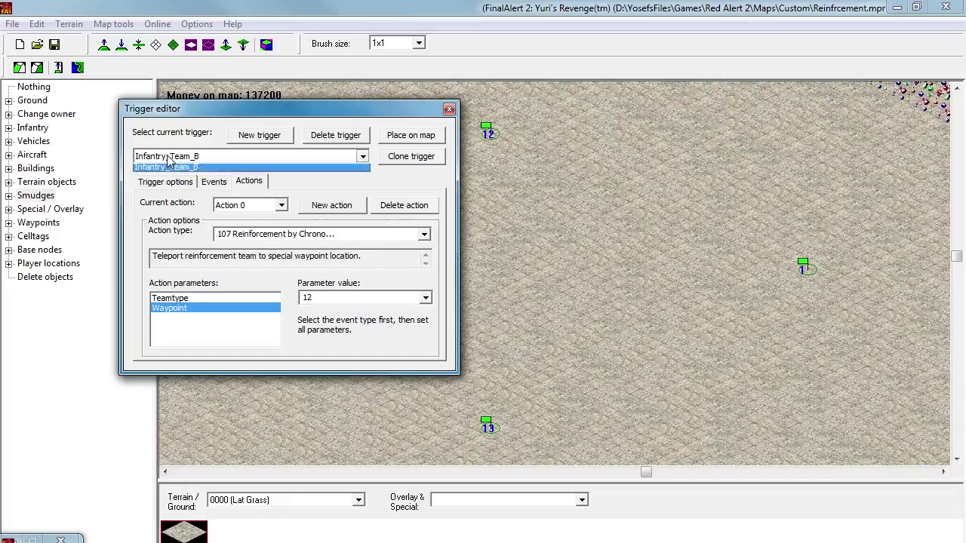
left_click(170, 173)
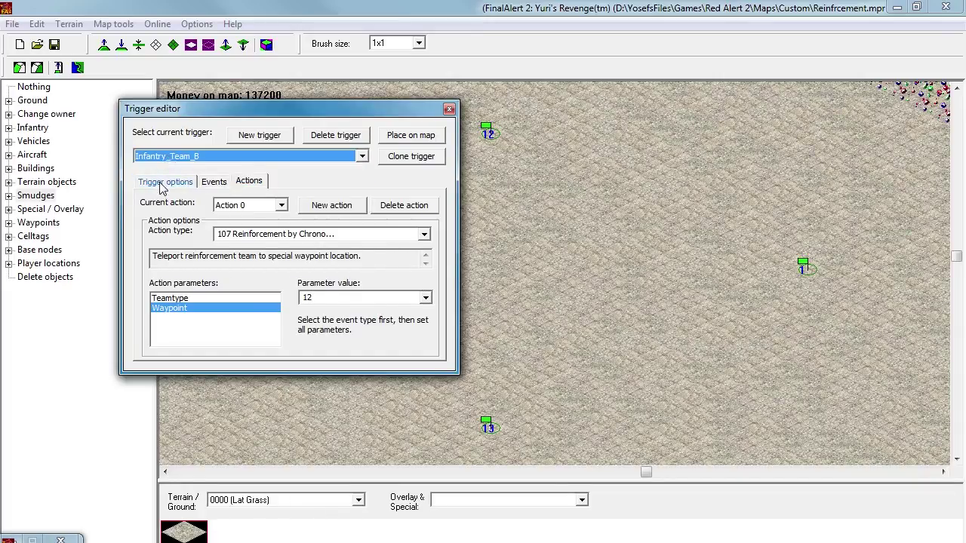
left_click(163, 182)
left_click(257, 136)
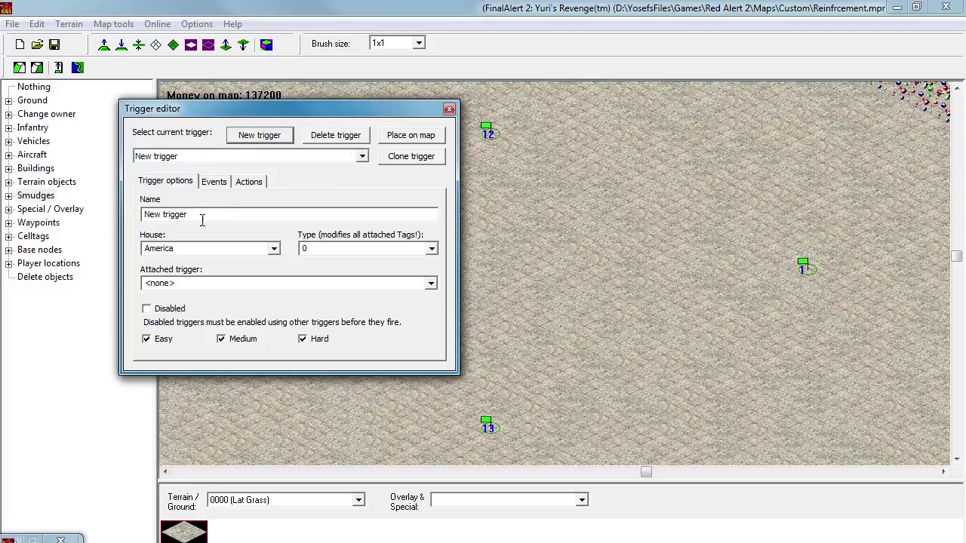
left_click(98, 224)
left_click_drag(225, 215, 160, 216)
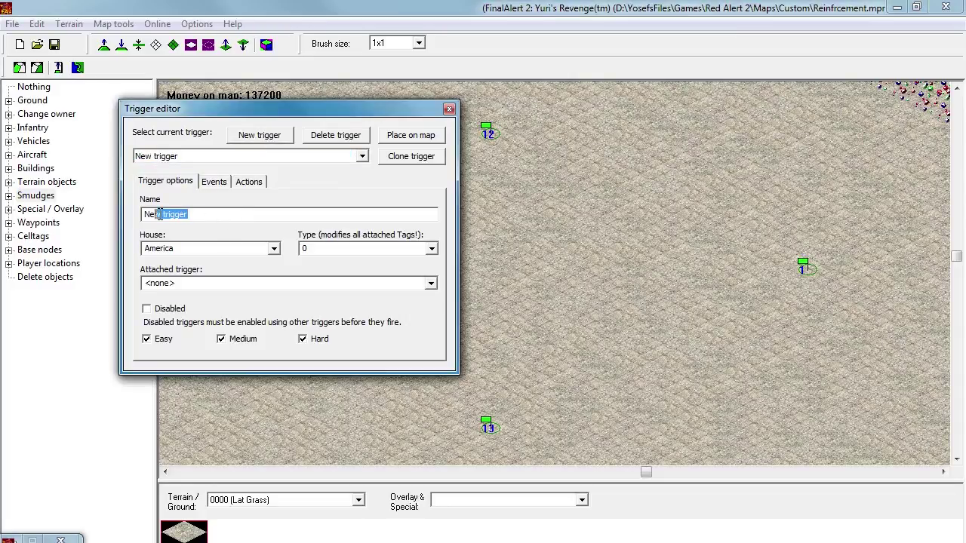
type("Tanks_Team_A")
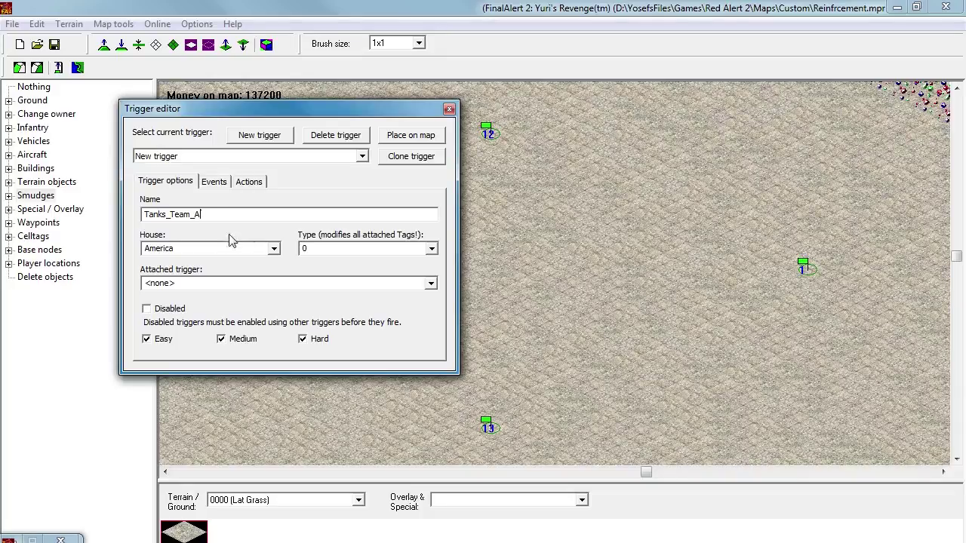
left_click(157, 186)
Add an event of type 13 Elapsed Time to the Tanks_Team_A trigger with the number set to 100.
left_click(215, 183)
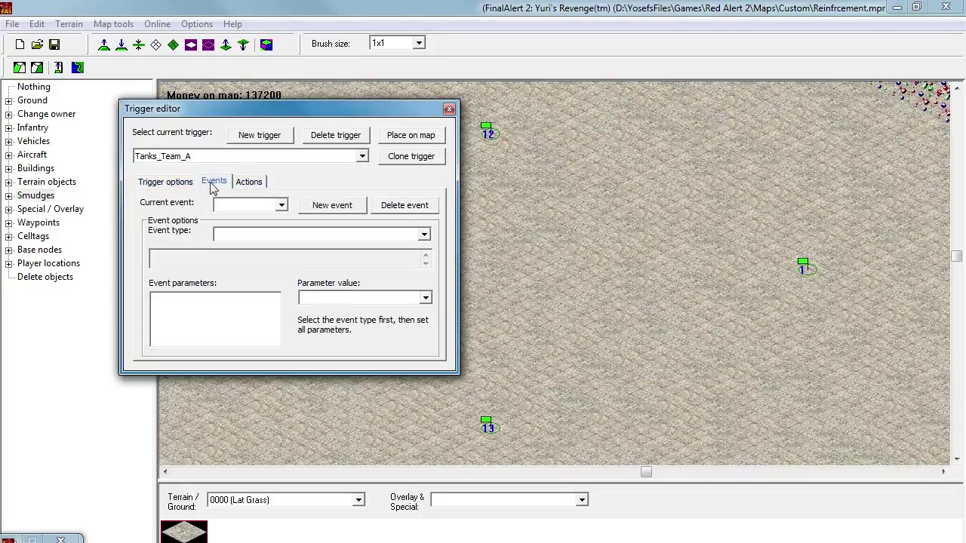
left_click(332, 207)
left_click(424, 235)
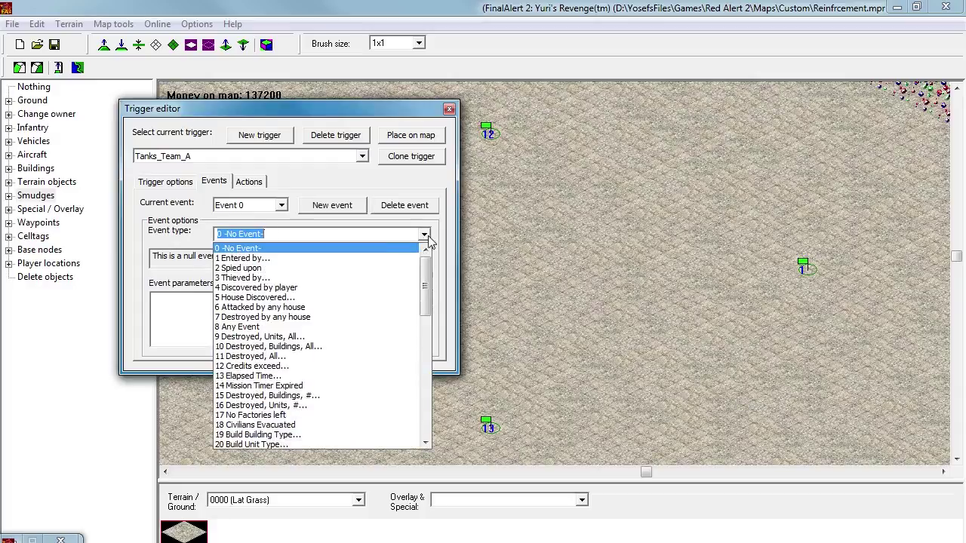
left_click(330, 375)
left_click(349, 299)
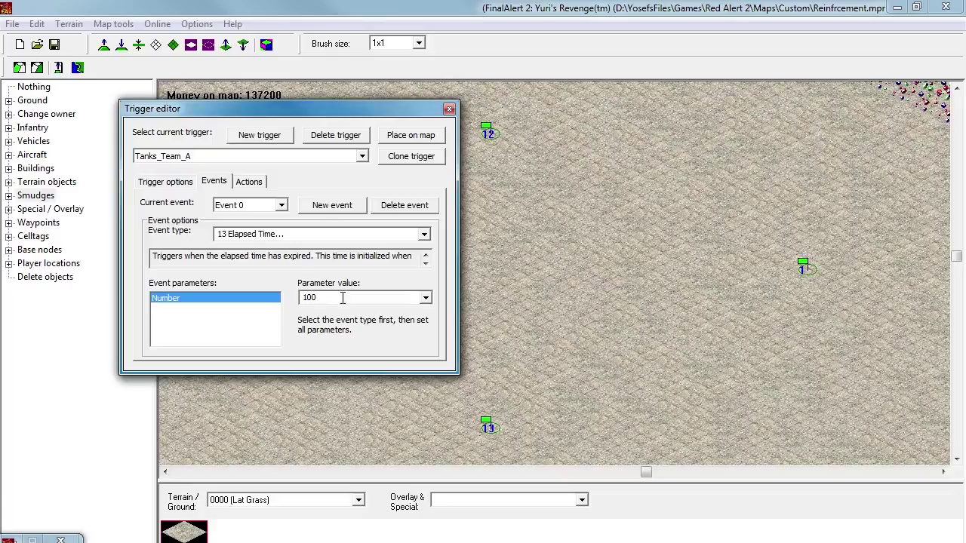
Add an action of type 7 Reinforcement (team) to the Tanks_Team_A trigger with Teamtype Tanks_Team_A.
left_click(257, 188)
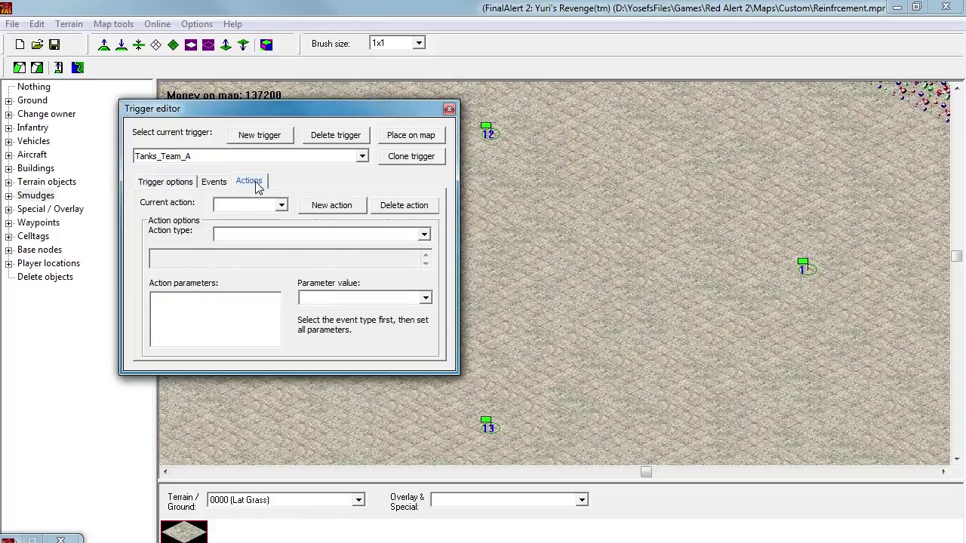
left_click(330, 206)
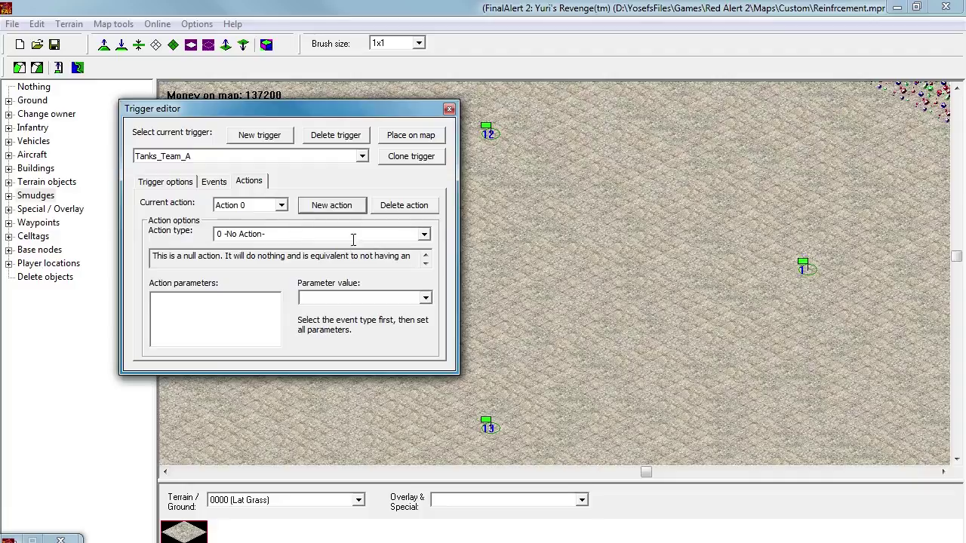
left_click(425, 234)
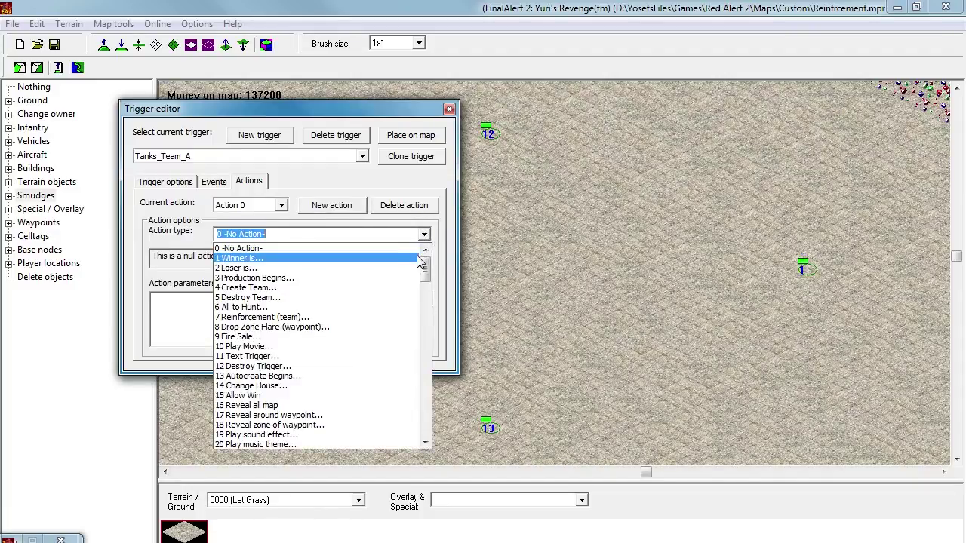
left_click(312, 317)
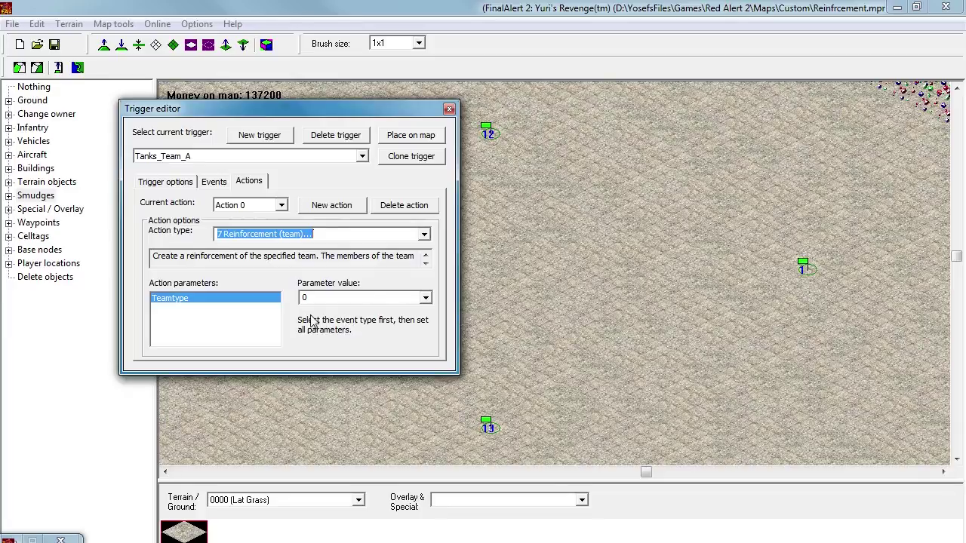
left_click(426, 299)
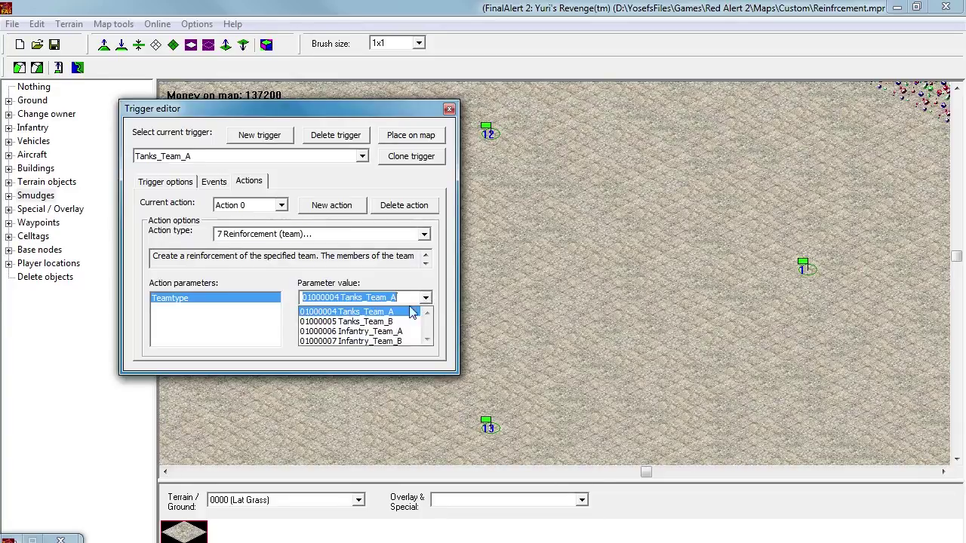
left_click(404, 312)
Clone the Tanks_Team_A trigger and rename the copy Tanks_Team_B.
middle_click_drag(548, 300, 310, 268)
middle_click_drag(584, 192, 712, 221)
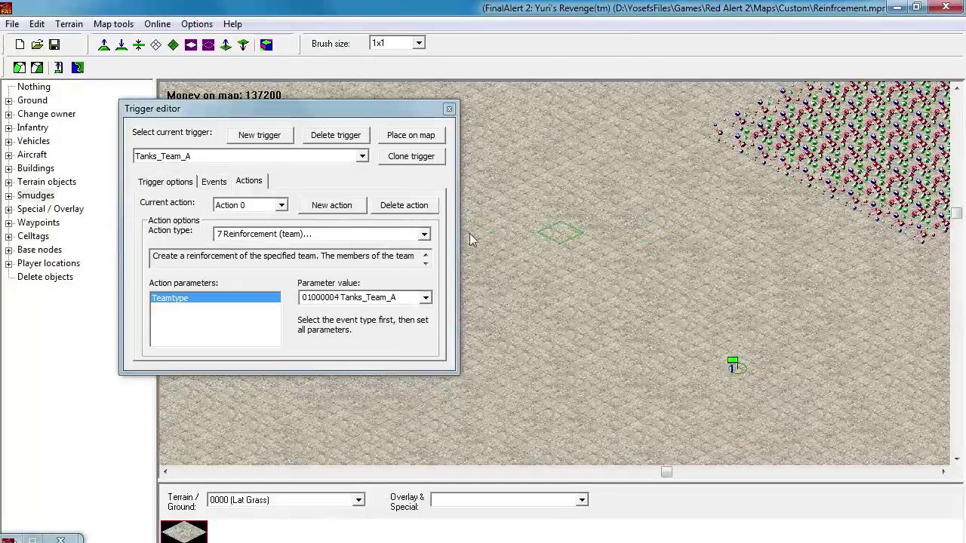
left_click(396, 158)
left_click(166, 182)
left_click_drag(230, 216, 195, 217)
type("B")
Set the Teamtype of the Tanks_Team_B trigger's reinforcement action to Tanks_Team_B and close the trigger editor.
left_click(216, 183)
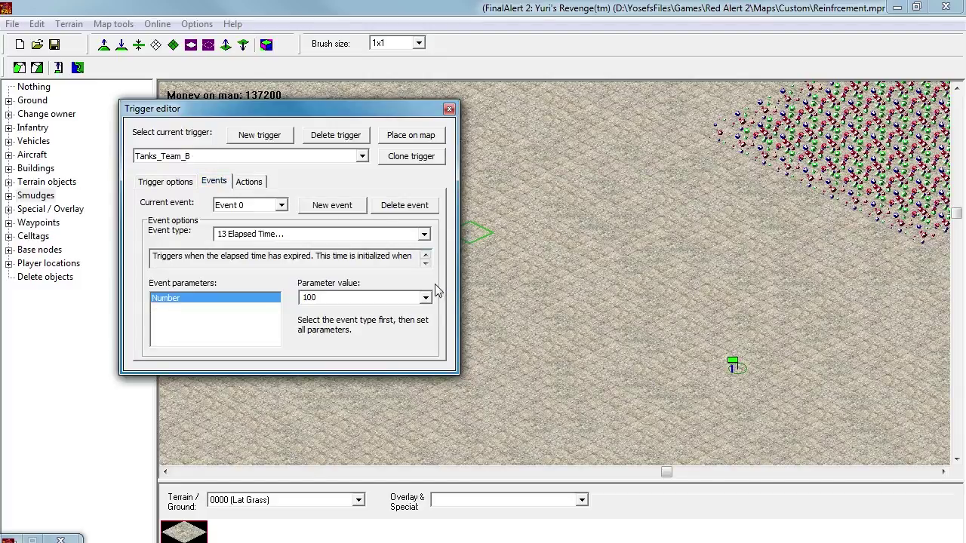
left_click(249, 182)
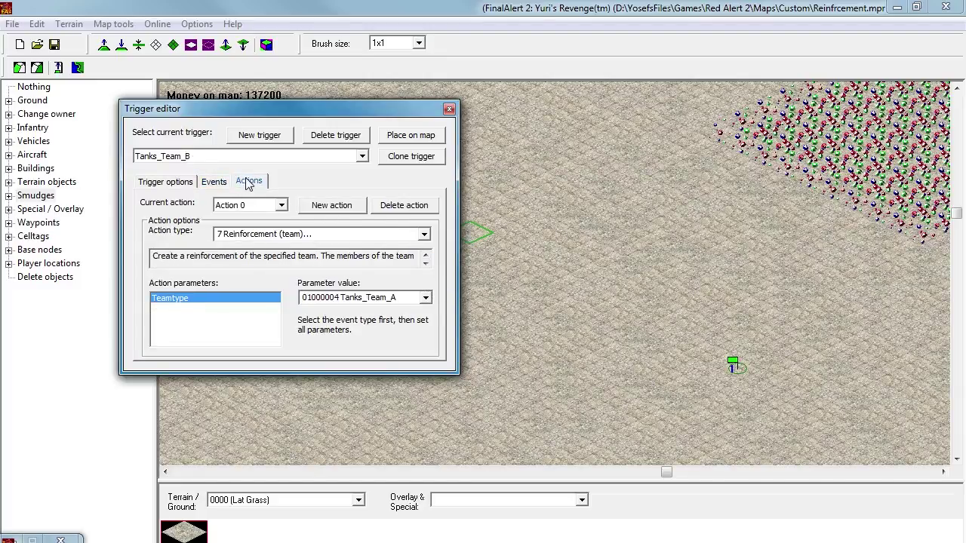
left_click(425, 298)
left_click(415, 316)
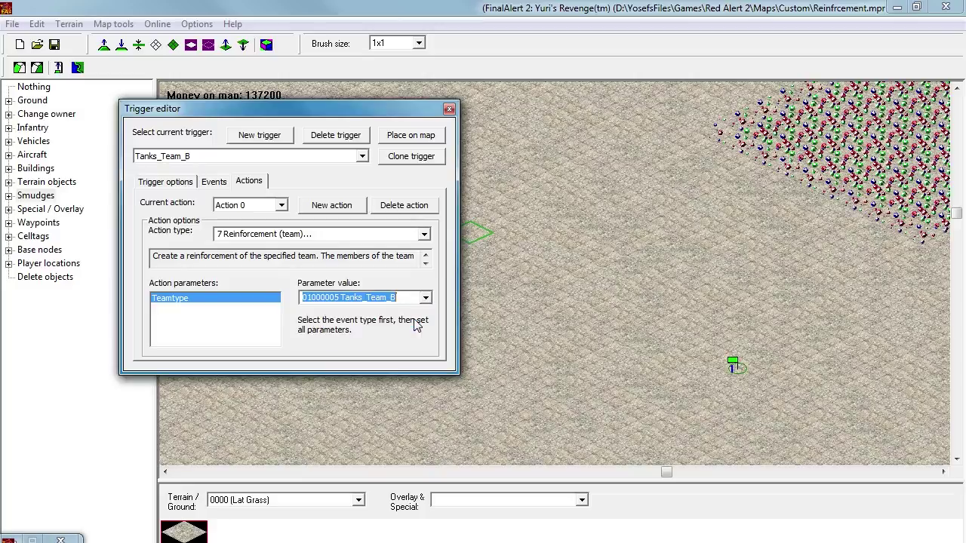
left_click(449, 109)
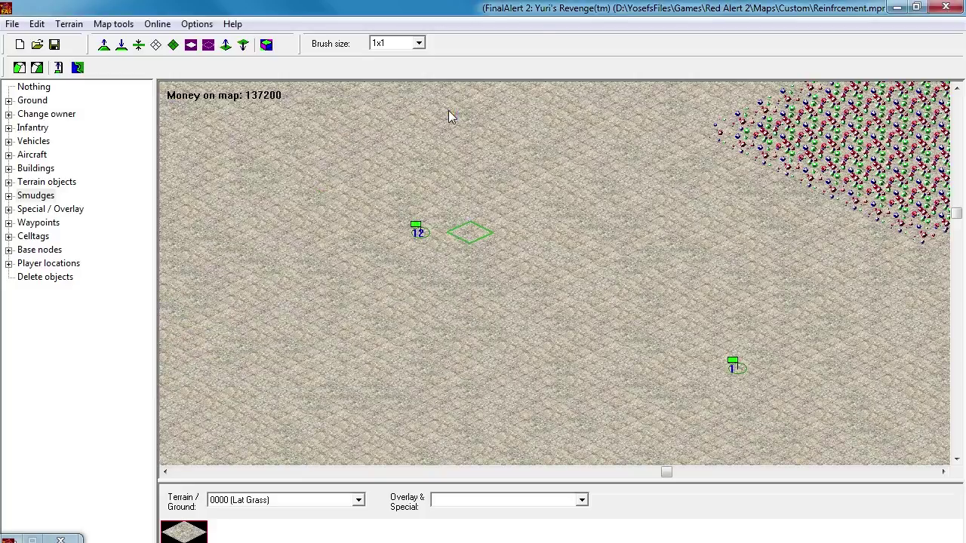
Save the map under the map name Reinforcement as a Standard map with a new minimap preview.
middle_click_drag(541, 250, 345, 173)
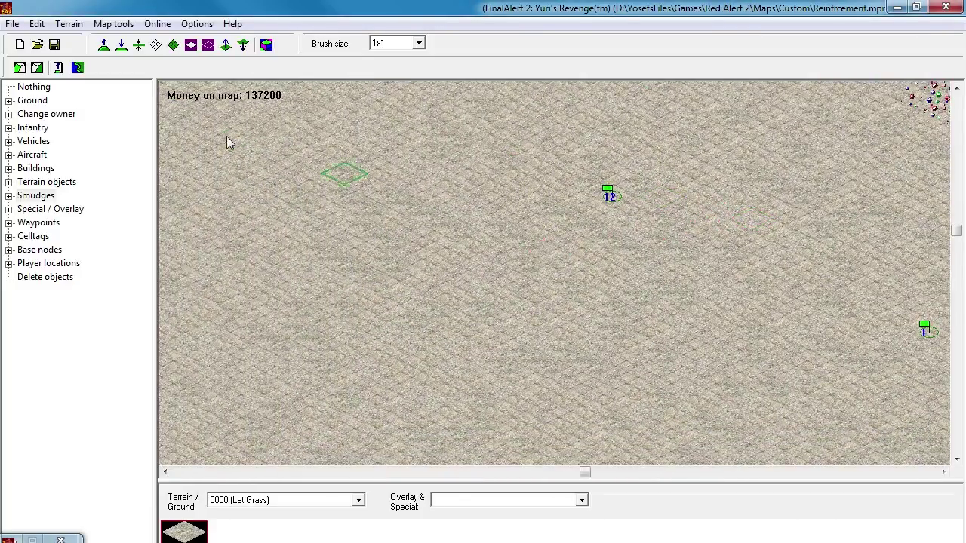
left_click(58, 67)
left_click(584, 443)
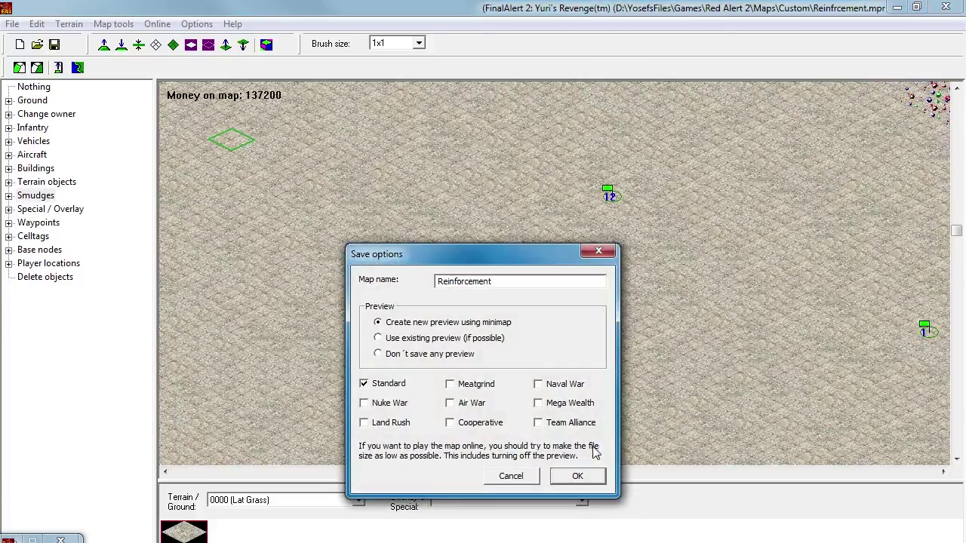
left_click(593, 481)
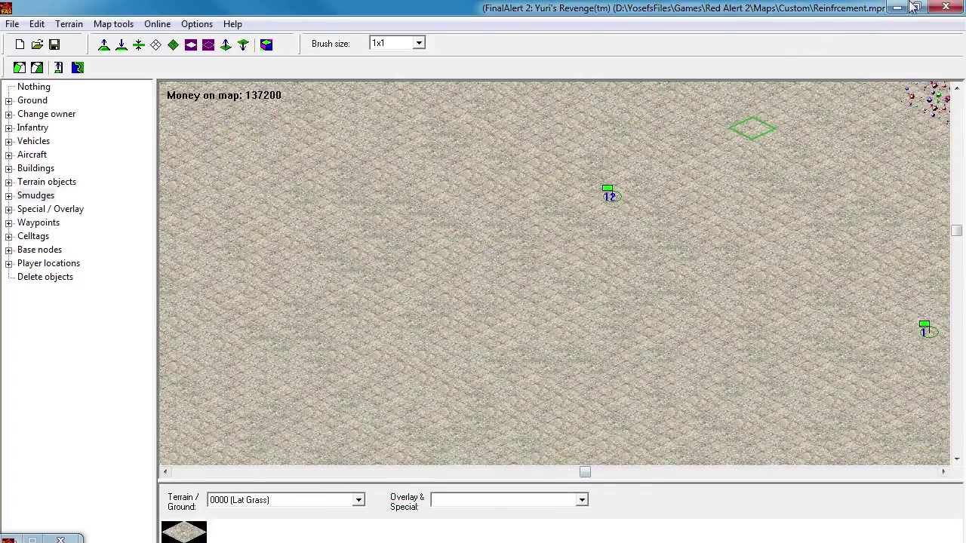
Close the map editor and rename reinfrcement.mpr in the Custom maps folder to reinfrcement.map, accepting the extension change.
left_click(940, 8)
left_click(549, 411)
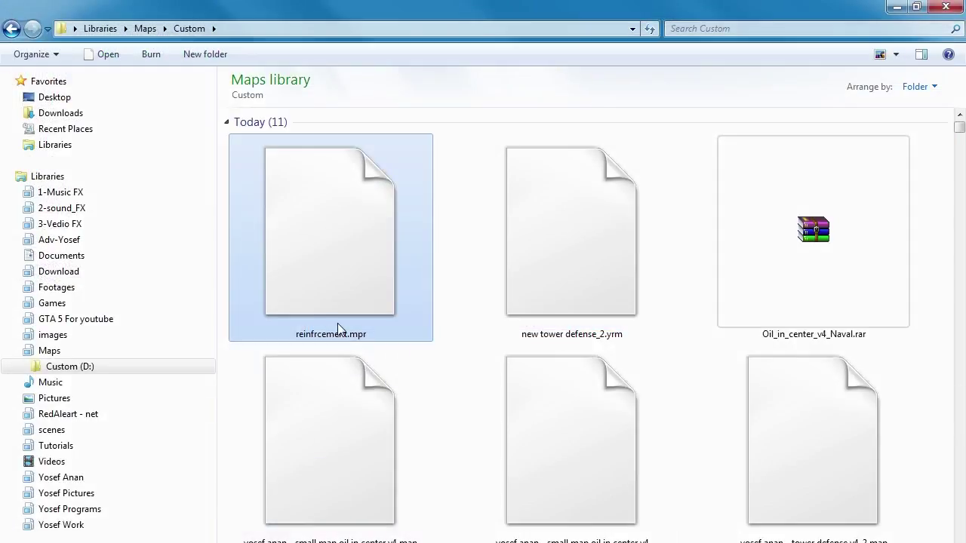
left_click(346, 332)
left_click(369, 334)
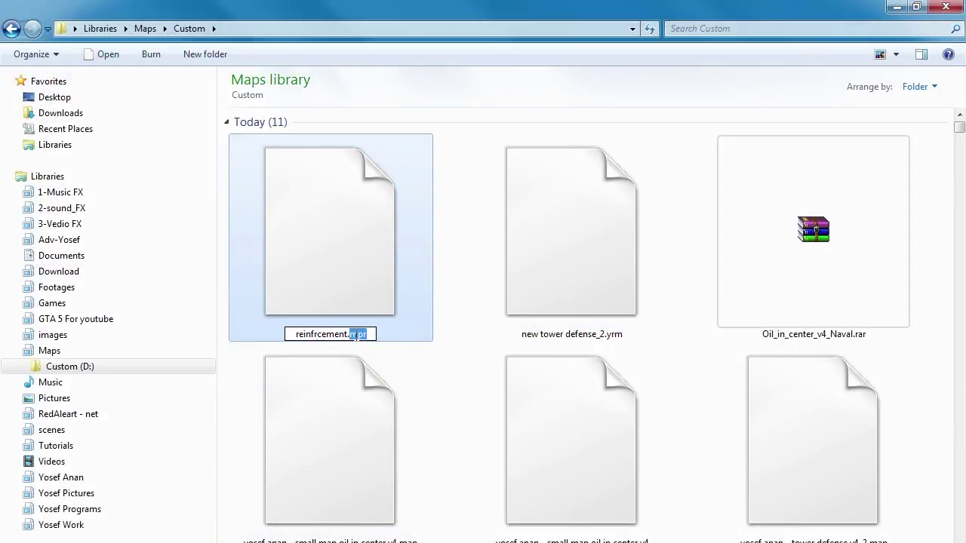
type("map")
key("Return")
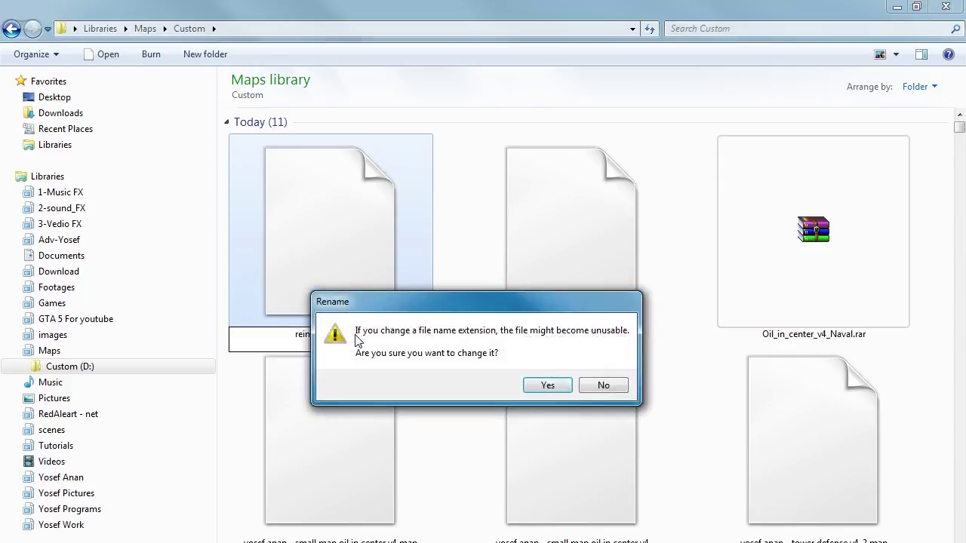
key("Return")
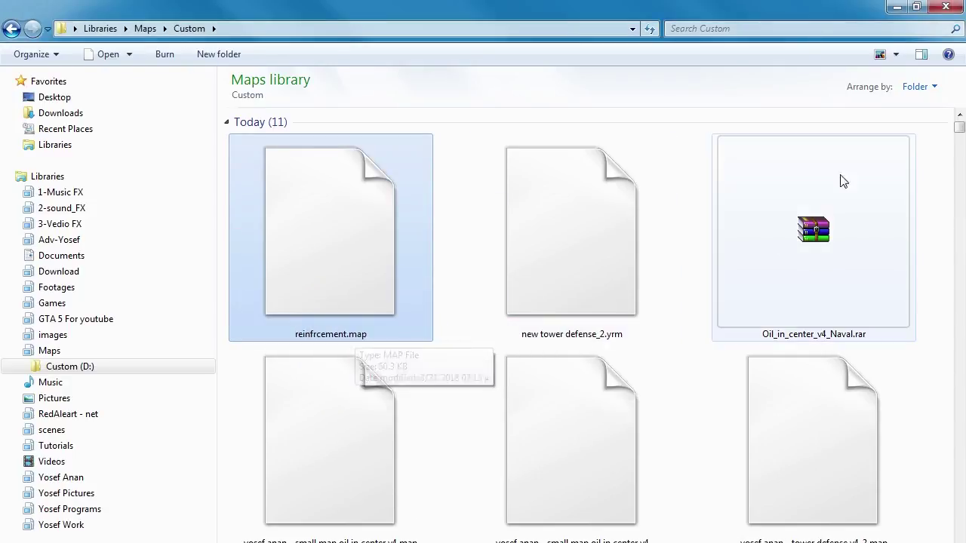
Minimize the Custom maps folder, start YR Client and open the skirmish setup.
left_click(896, 8)
double_click(600, 42)
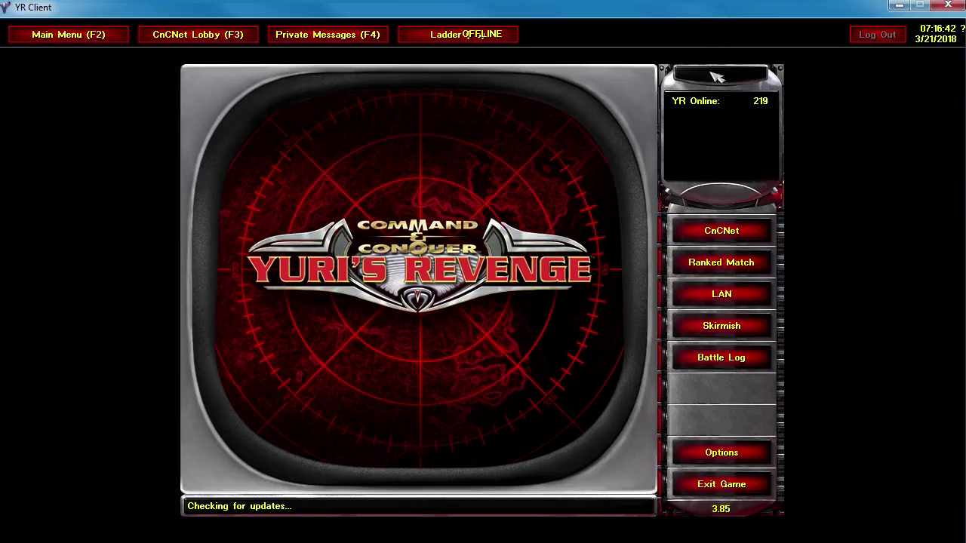
left_click(727, 333)
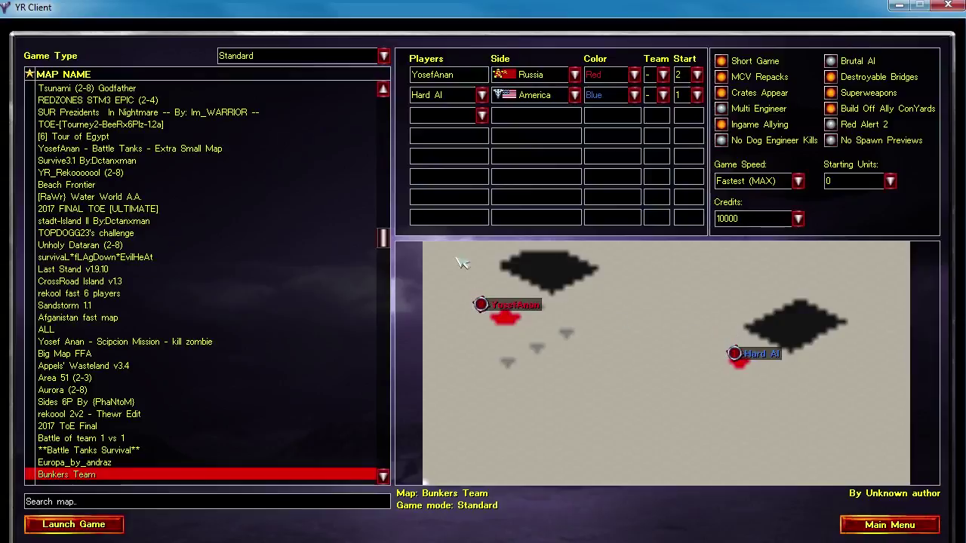
Search the skirmish map list for "rein" and select the Reinforcement map.
left_click(243, 502)
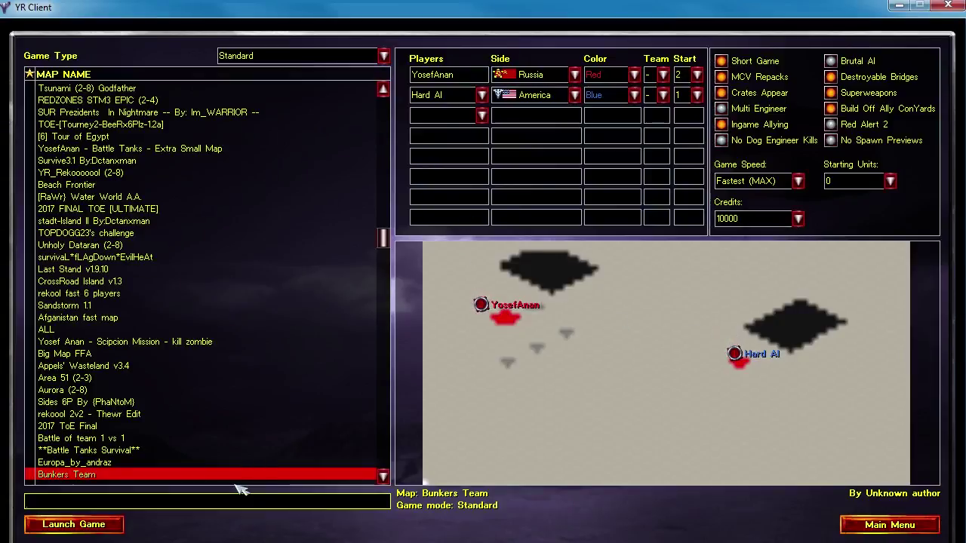
type("rein")
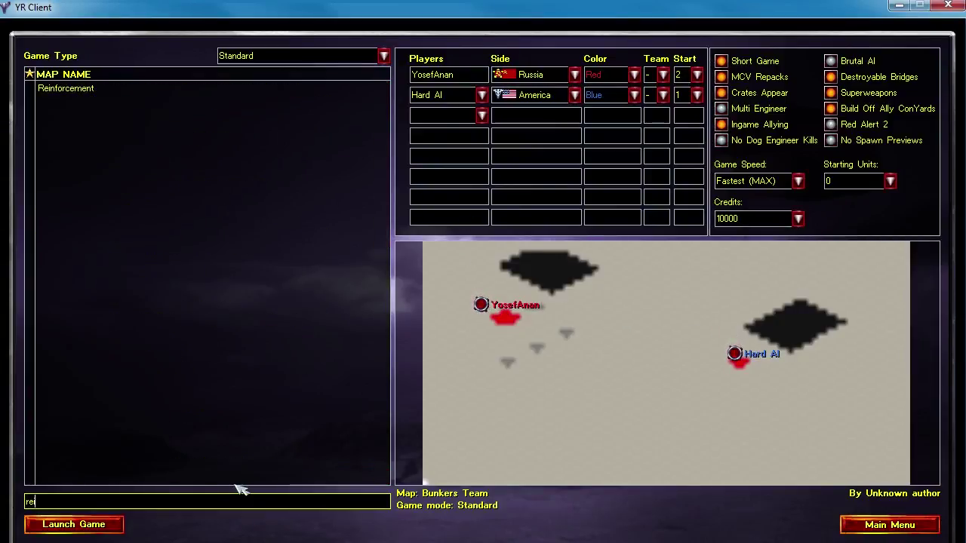
left_click(126, 89)
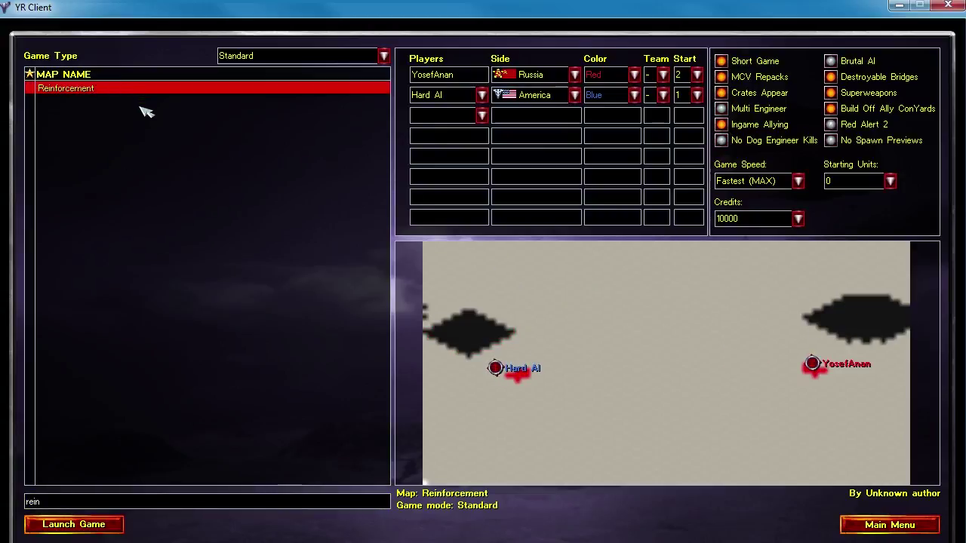
Add a second Hard AI in the third player slot and set the human player's side to Spectator.
left_click(482, 116)
left_click(479, 171)
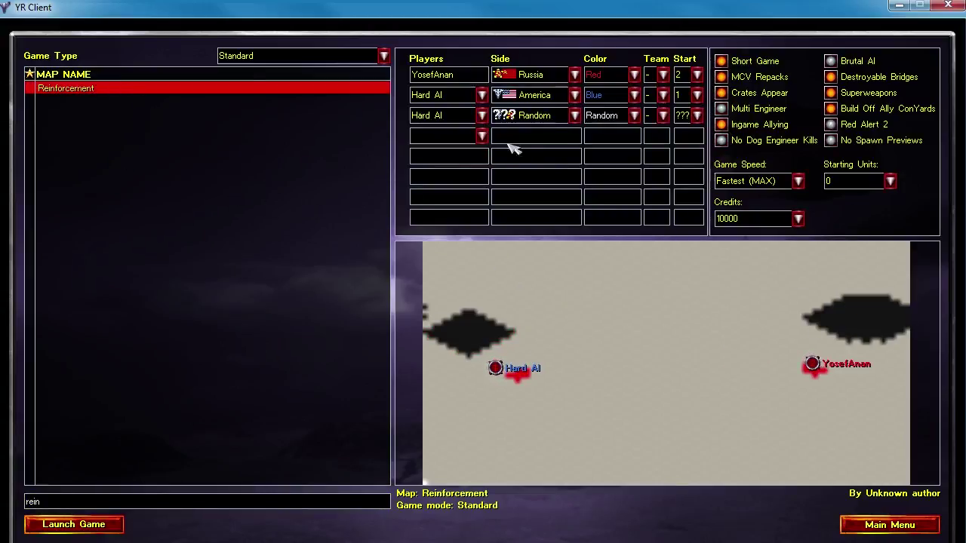
left_click(575, 75)
left_click(570, 232)
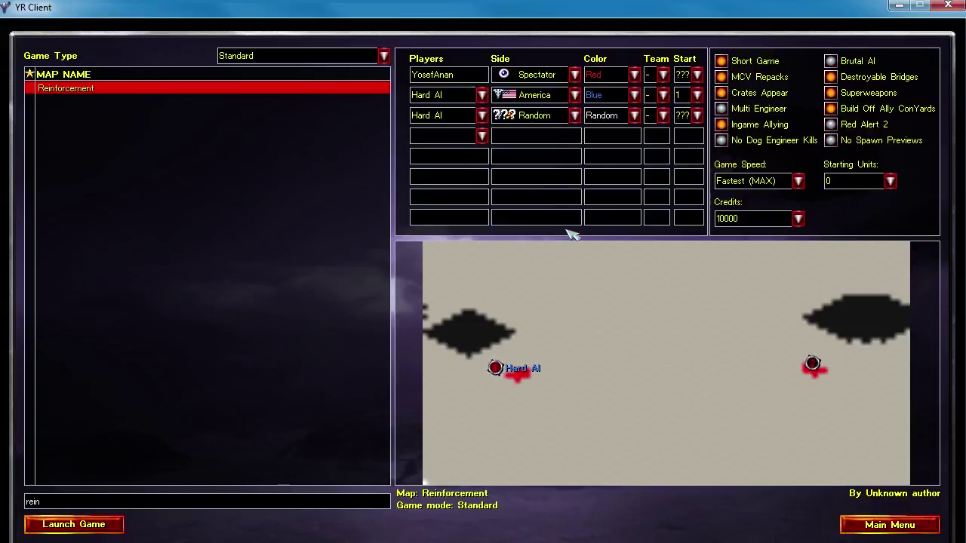
Set the second Hard AI to Russia, start position 2 and Red, with the spectator's color set to Random to free red.
left_click(543, 115)
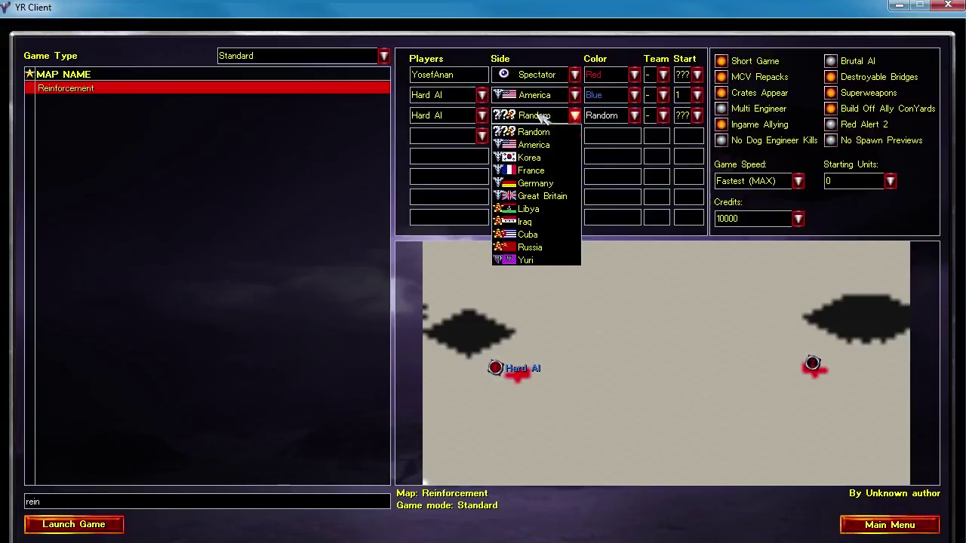
left_click(555, 246)
left_click(634, 75)
left_click(604, 86)
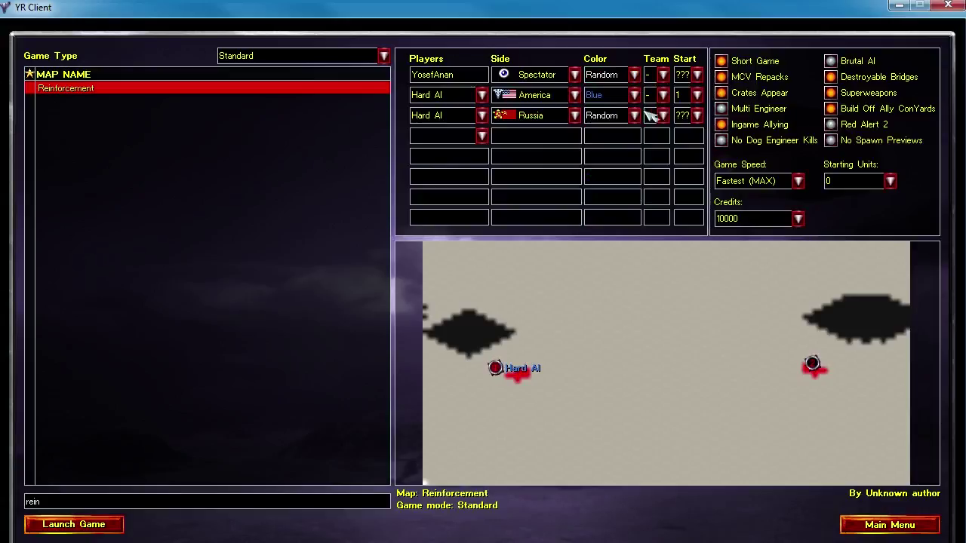
left_click(696, 116)
left_click(688, 157)
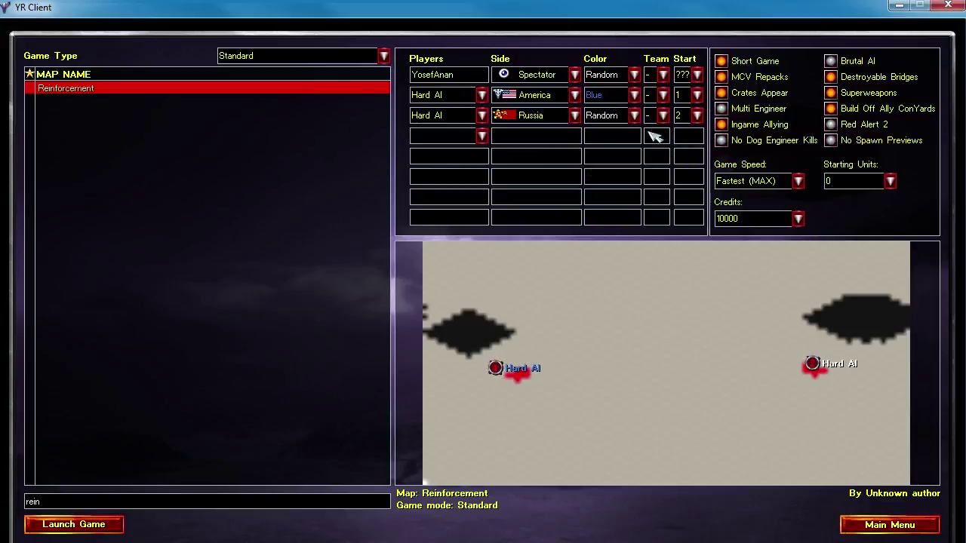
left_click(620, 117)
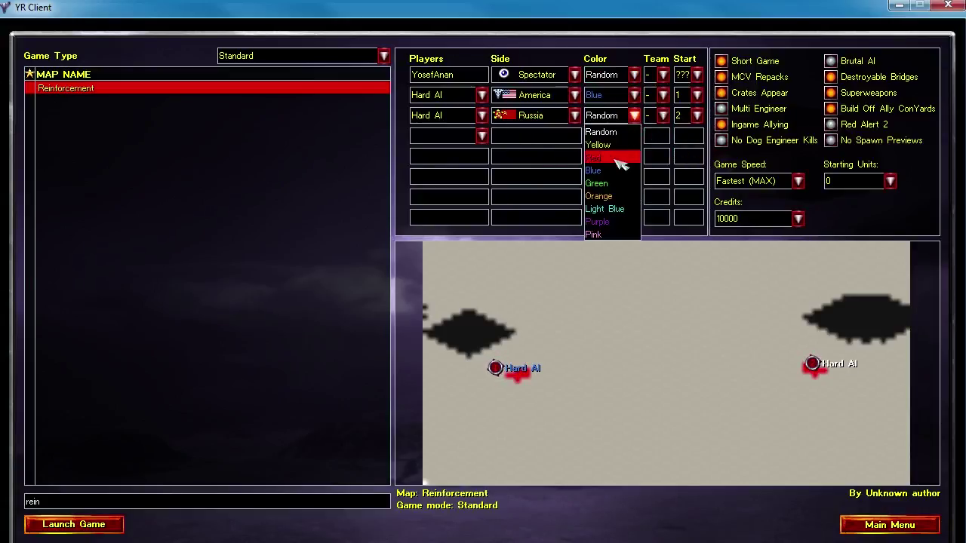
left_click(619, 156)
Set the game speed to Faster (60 FPS), turn off Short Game and launch the match.
left_click(757, 188)
left_click(753, 209)
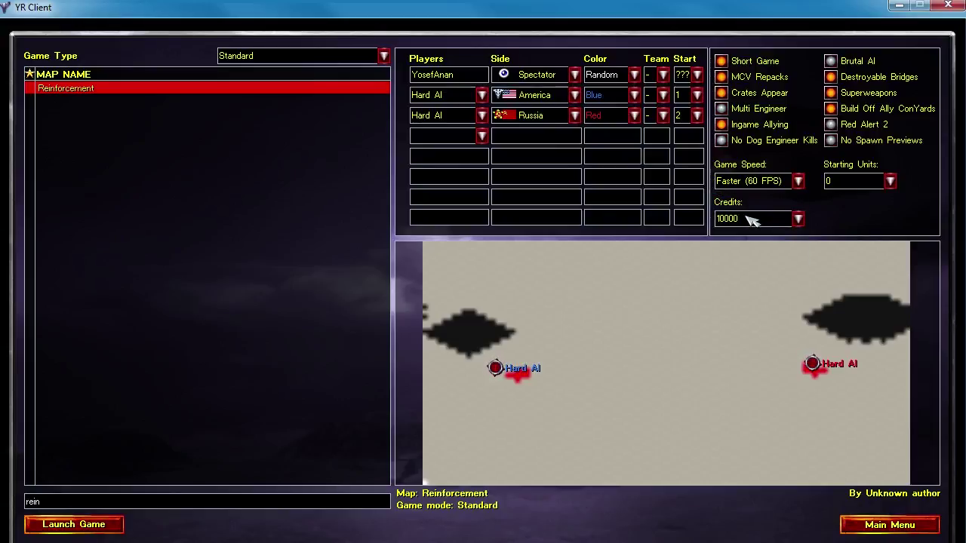
left_click(741, 65)
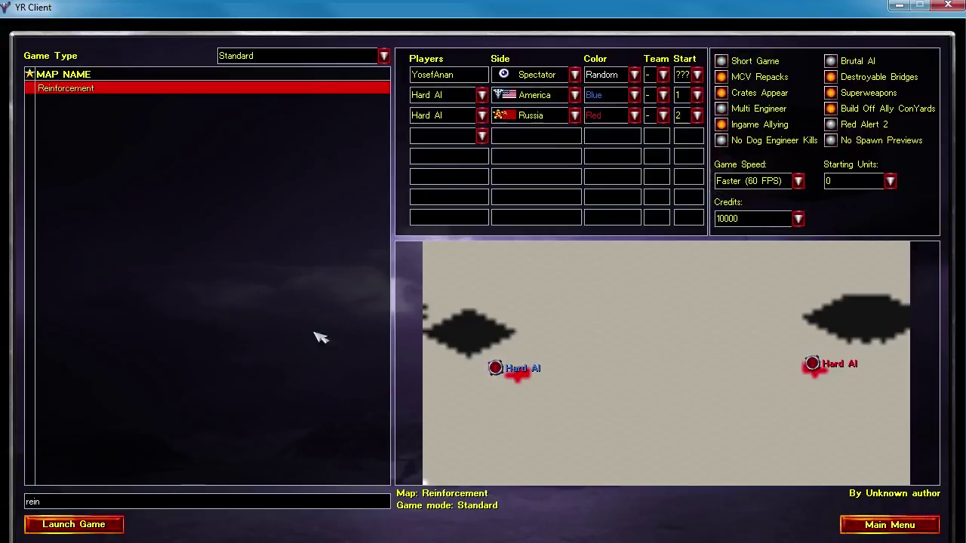
left_click(120, 523)
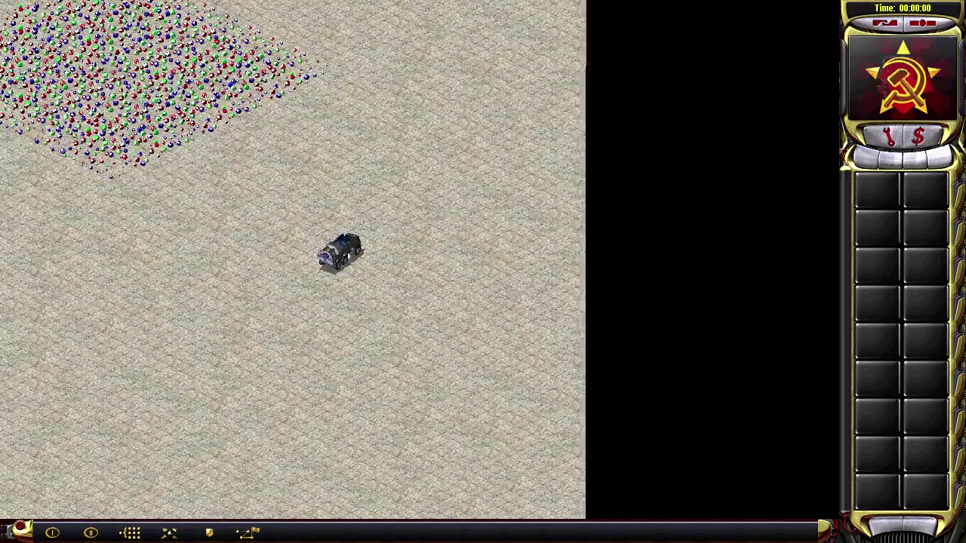
Watch both AI bases and the ground between them to check the timed infantry and tank reinforcements.
double_click(341, 252)
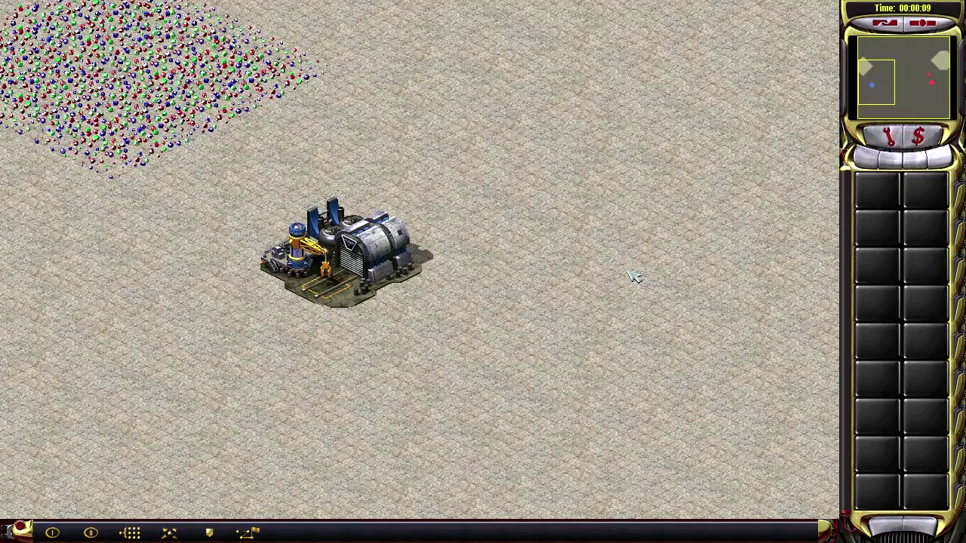
right_click_drag(633, 276, 694, 280)
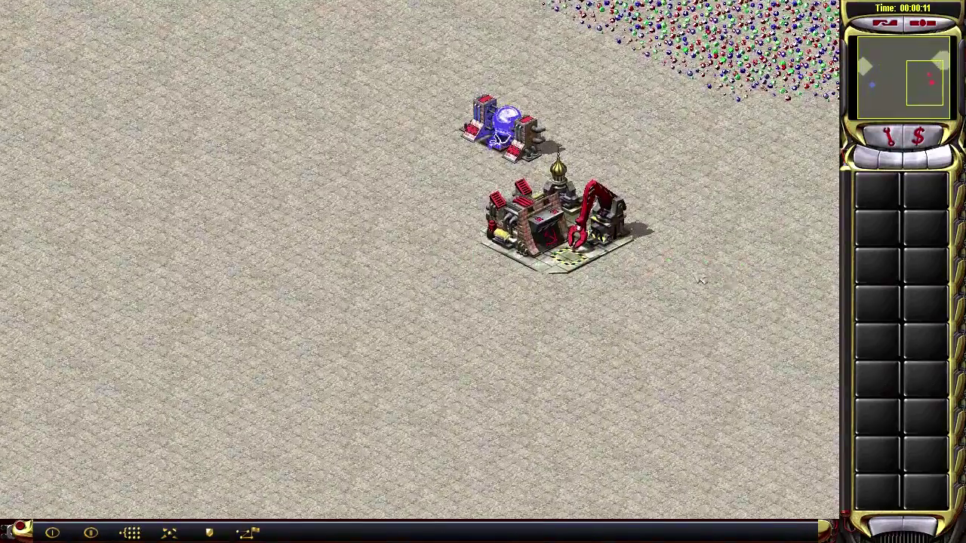
right_click_drag(672, 249, 679, 249)
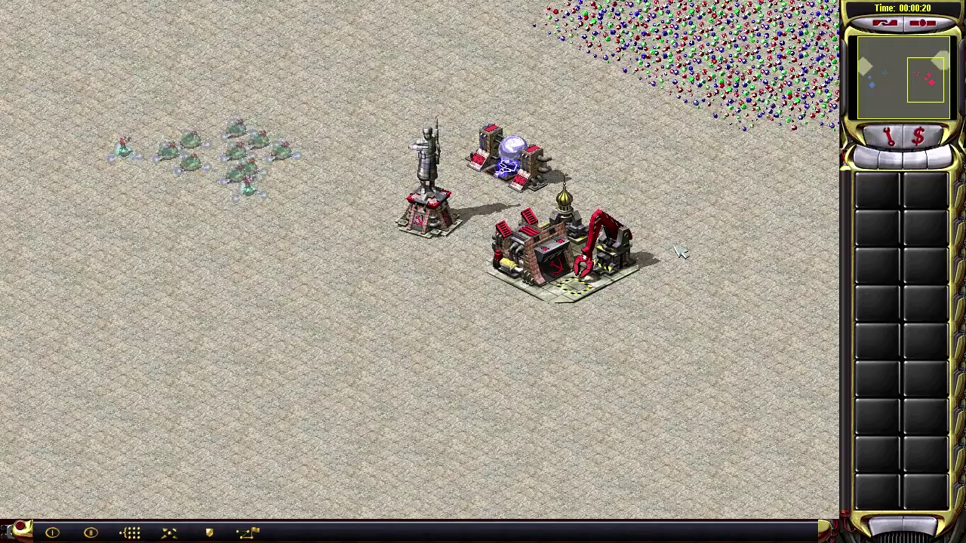
right_click_drag(679, 248, 455, 246)
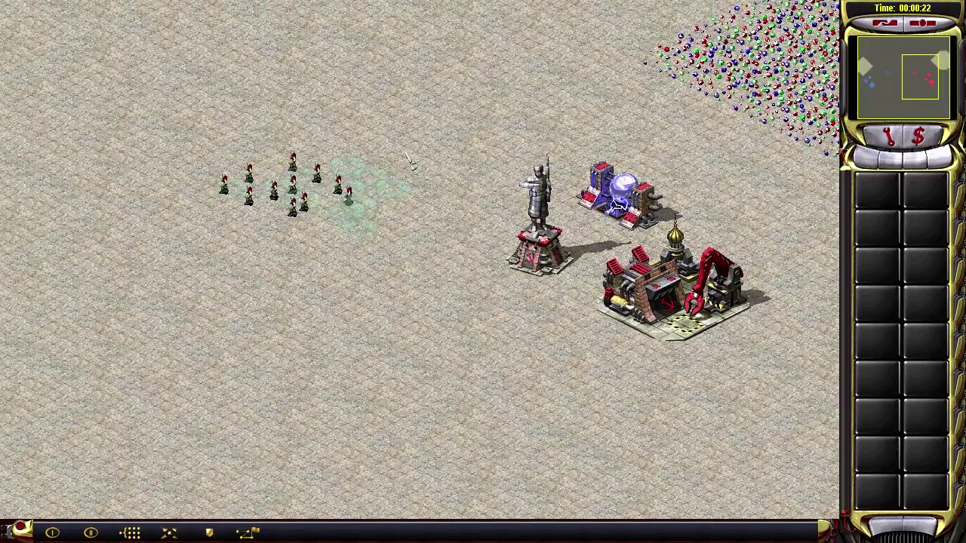
right_click_drag(213, 232, 319, 231)
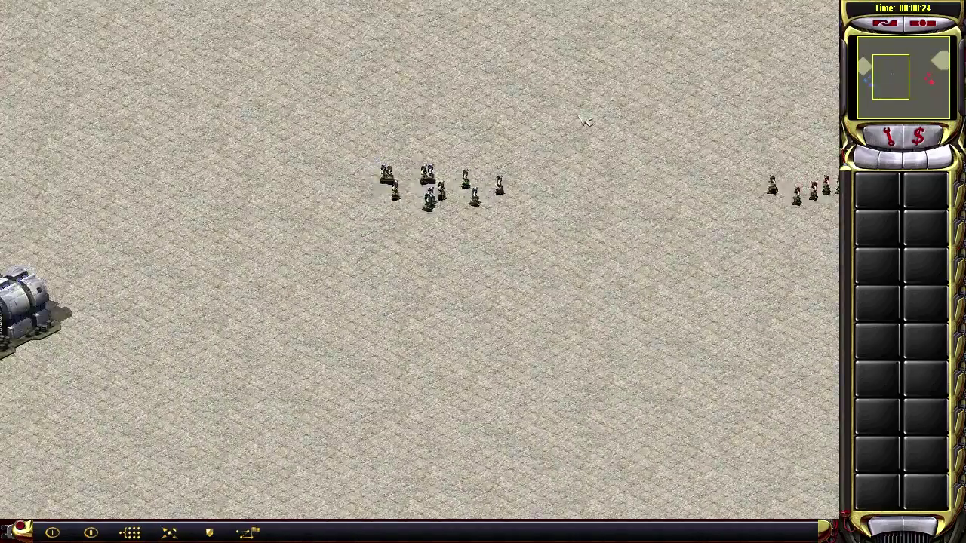
right_click_drag(359, 270, 442, 269)
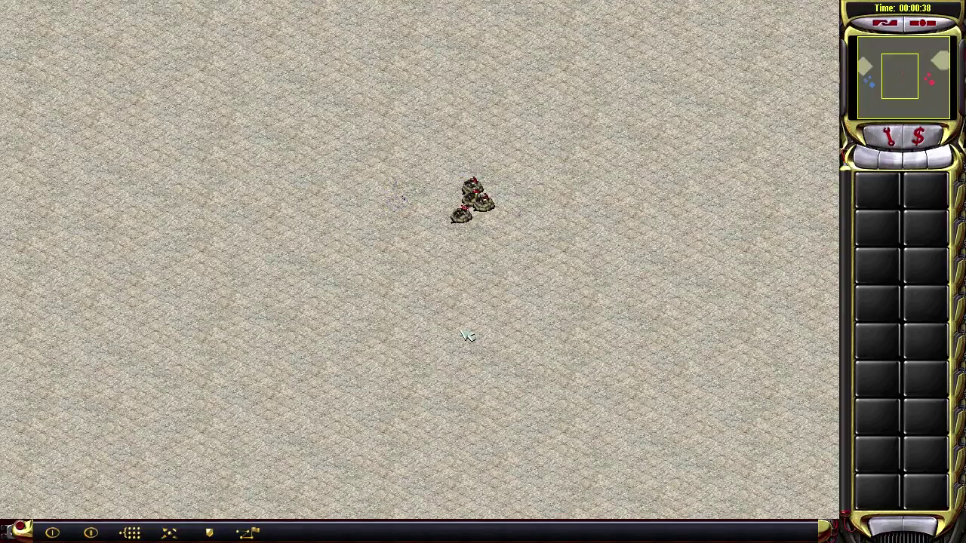
right_click_drag(468, 336, 483, 294)
right_click_drag(559, 311, 536, 330)
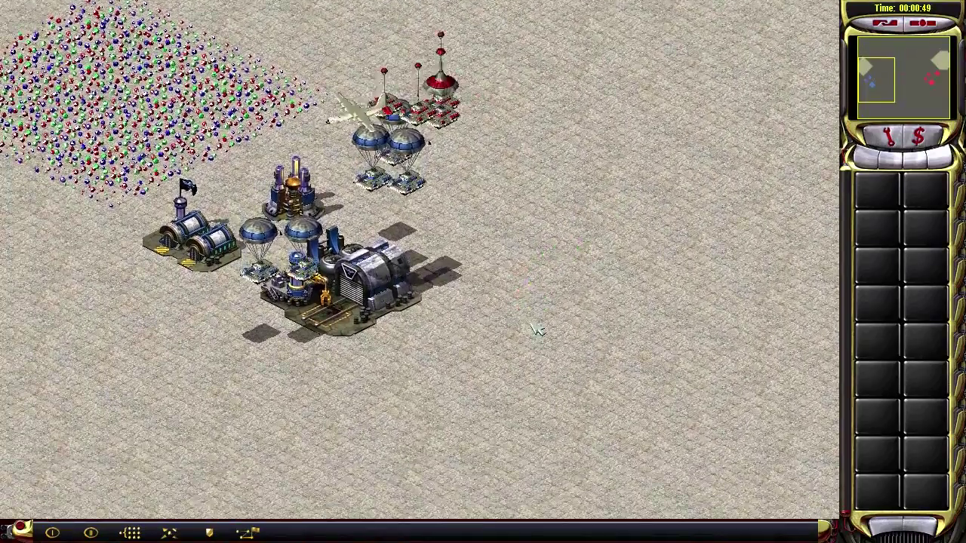